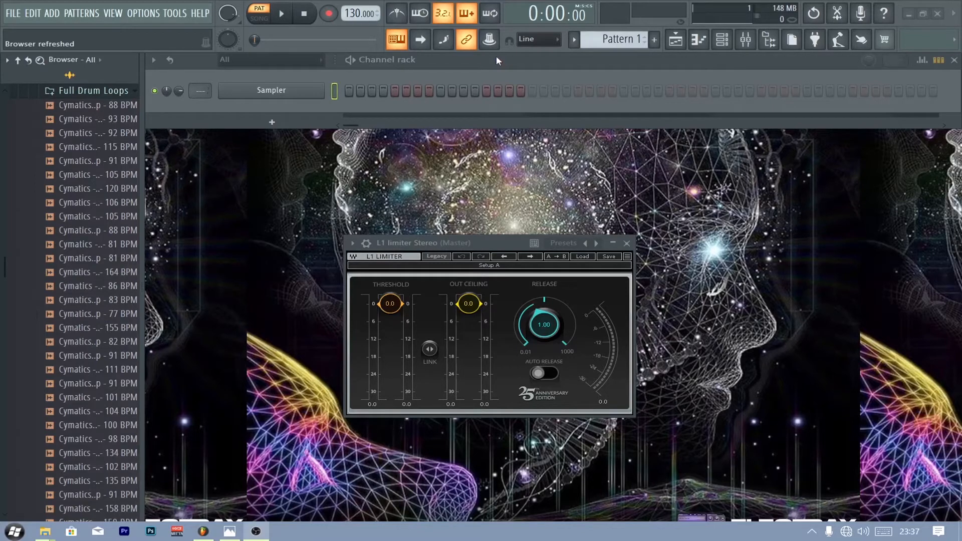
- Audition the Chatter, Love Song, Minutes and Whiplash loops in the Full Drum Loops folder
click(112, 195)
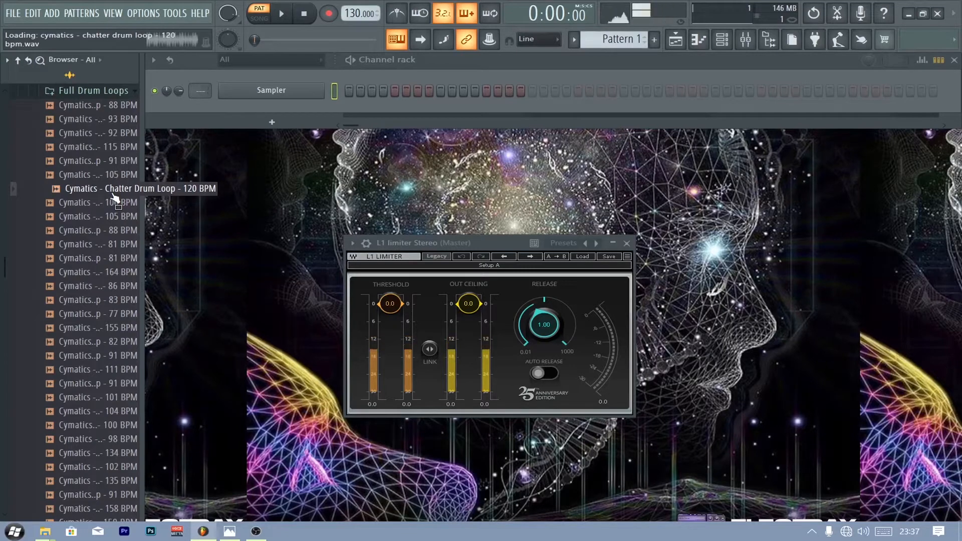
scroll(115, 191, down, 4)
click(116, 179)
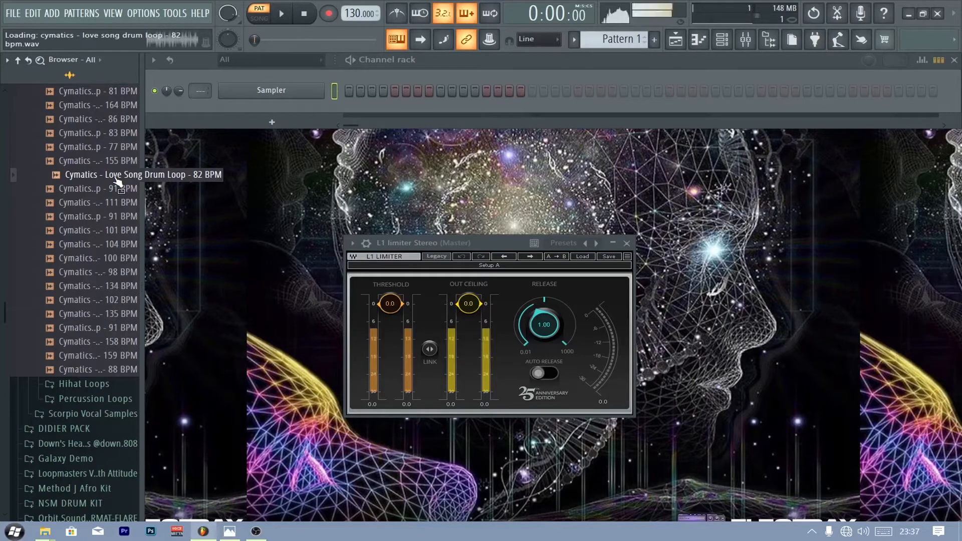
click(113, 207)
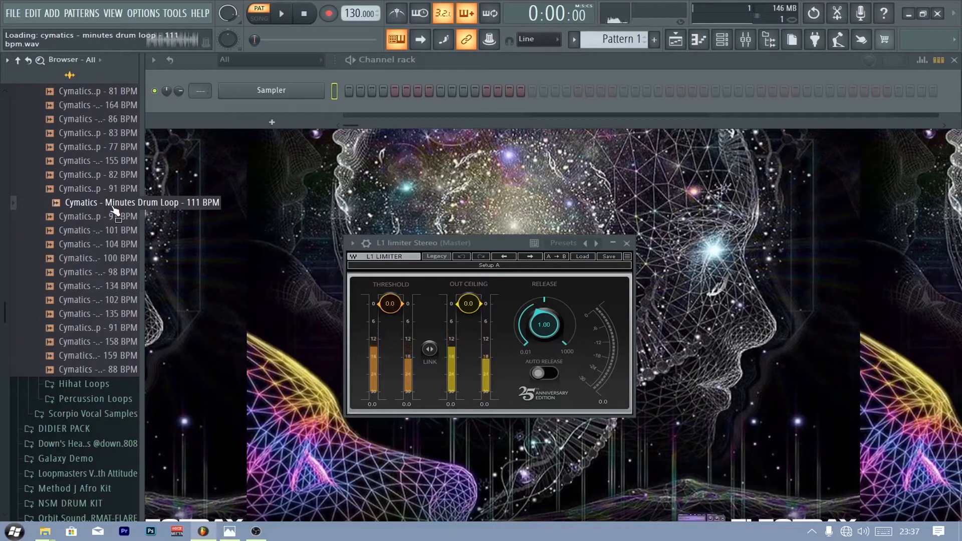
click(113, 371)
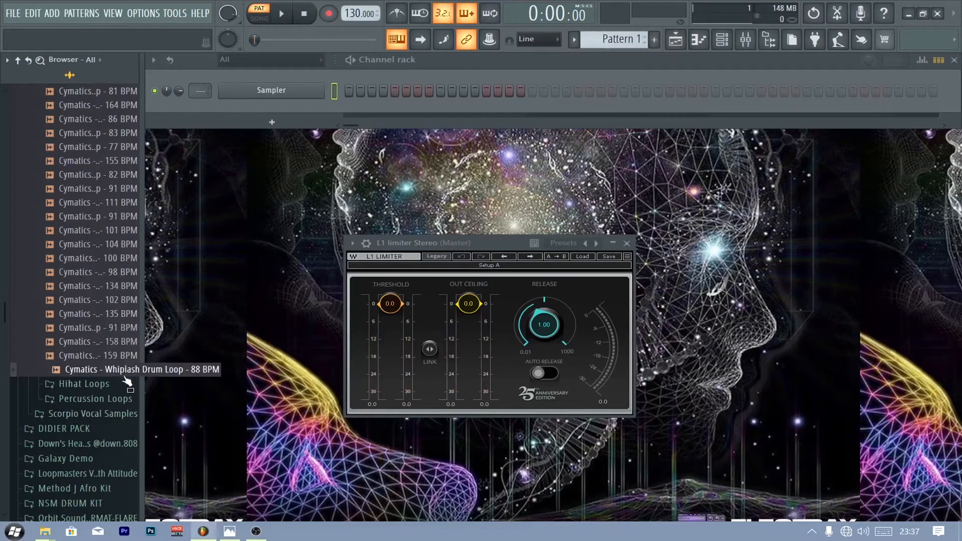
- Set the project tempo to 88 BPM
right_click(352, 13)
click(495, 49)
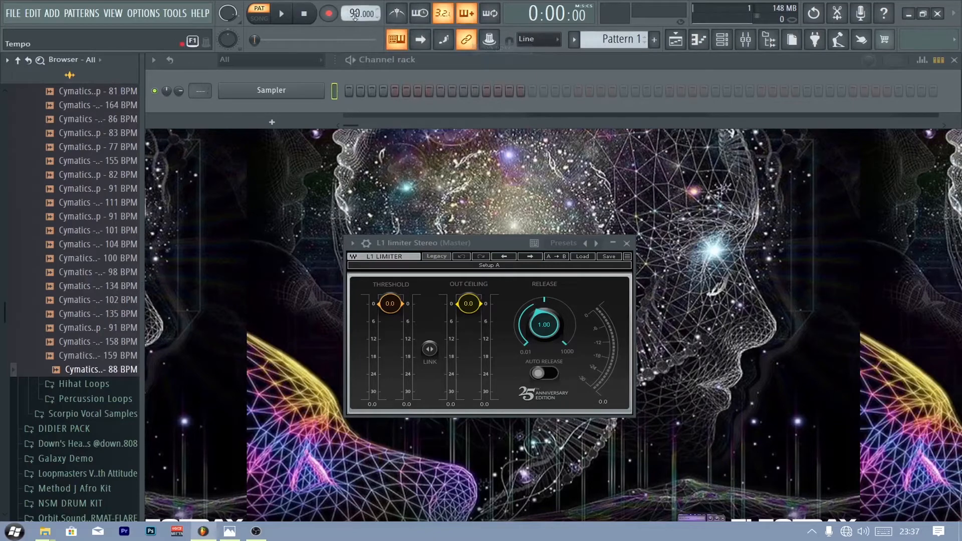
drag(354, 12, 354, 14)
- Place the Whiplash Drum Loop - 88 BPM sample at bar 1 of playlist Track 1 and play it in song mode
click(676, 40)
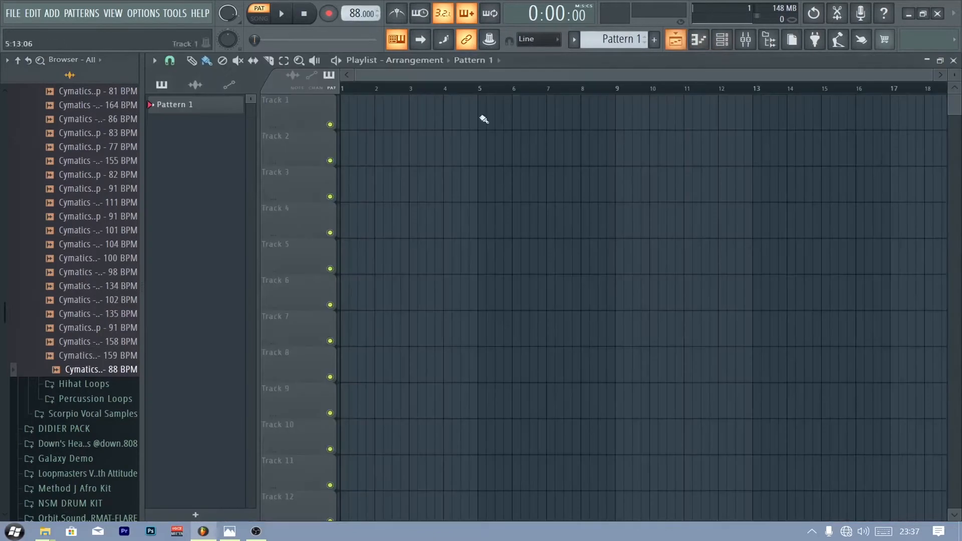
drag(93, 369, 360, 128)
click(259, 18)
key(space)
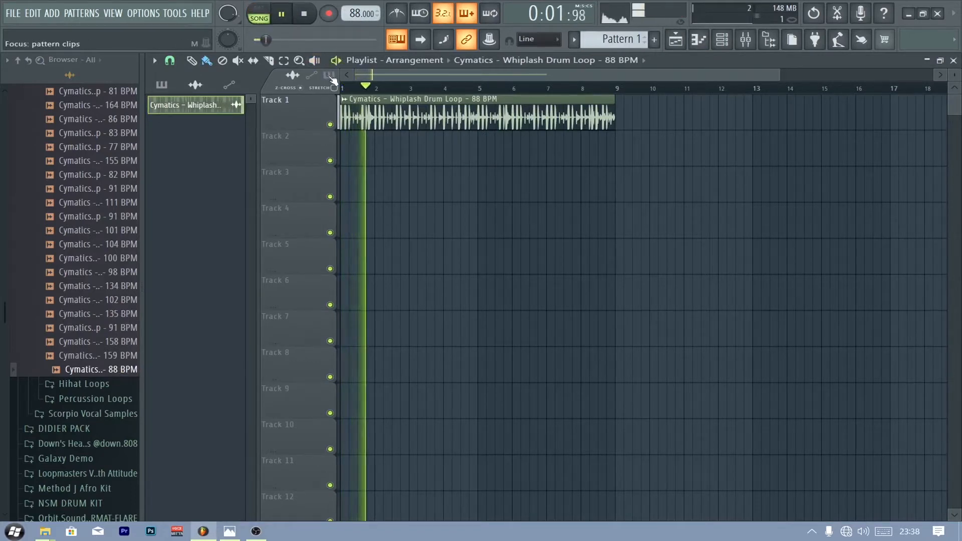
- Route the Whiplash drum loop channel to mixer Insert 3 and restart playback
click(746, 39)
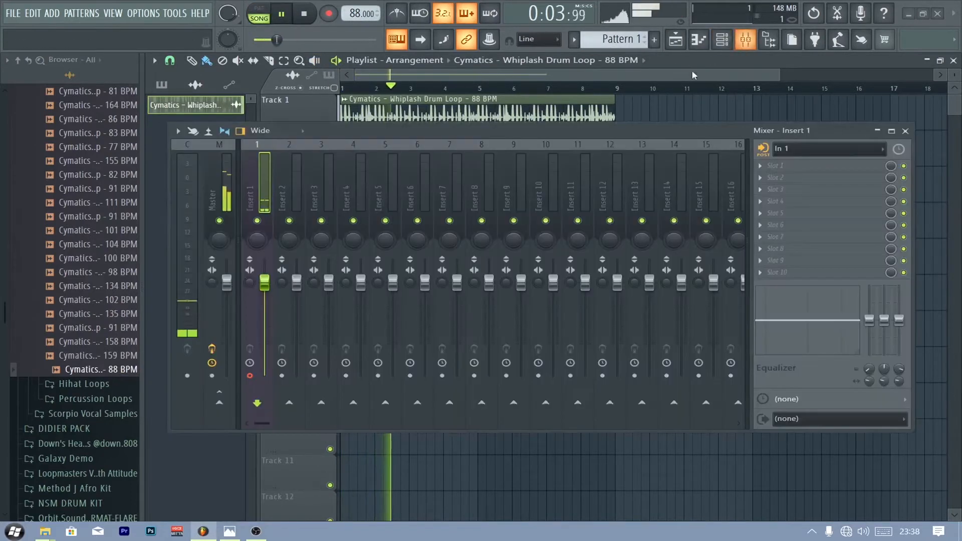
drag(564, 137, 611, 276)
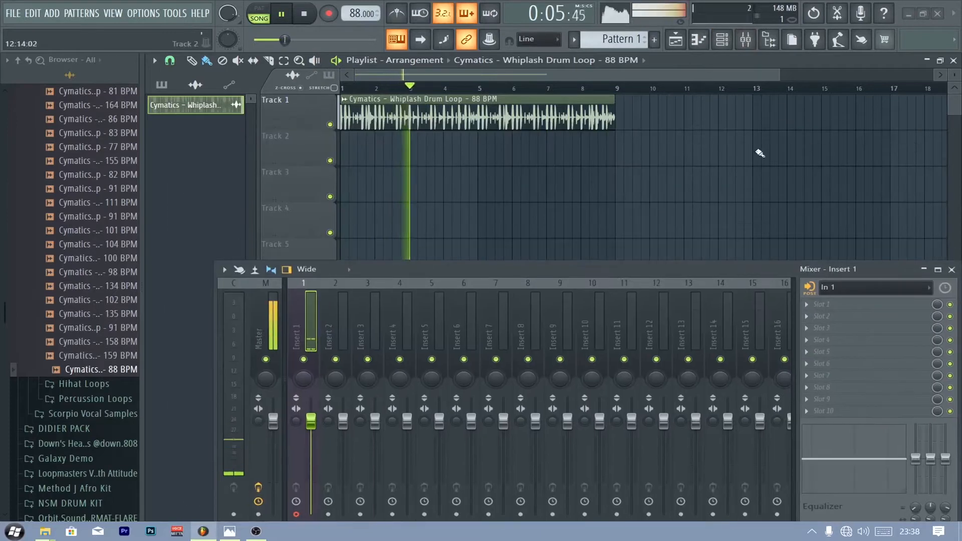
click(722, 39)
scroll(200, 91, up, 3)
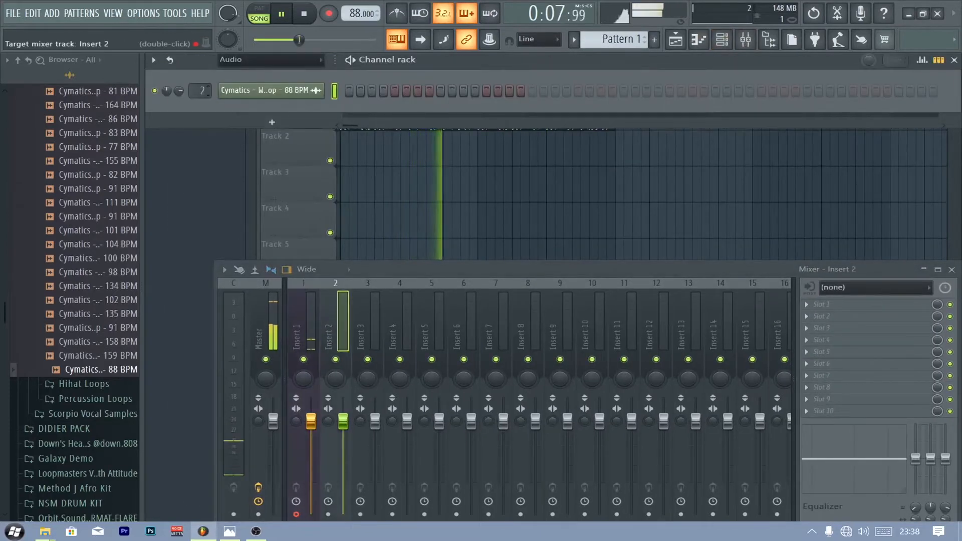
key(space)
key(space)
- Lower the volume of mixer Insert 3 to 72% (-6.8 dB) while the loop plays, and close the channel rack
drag(376, 423, 376, 440)
drag(419, 273, 422, 191)
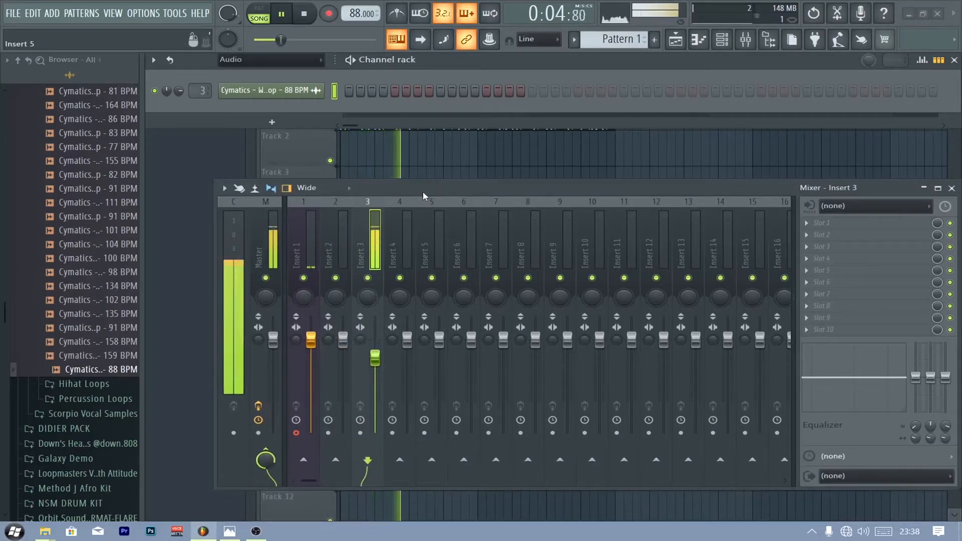
drag(375, 358, 375, 366)
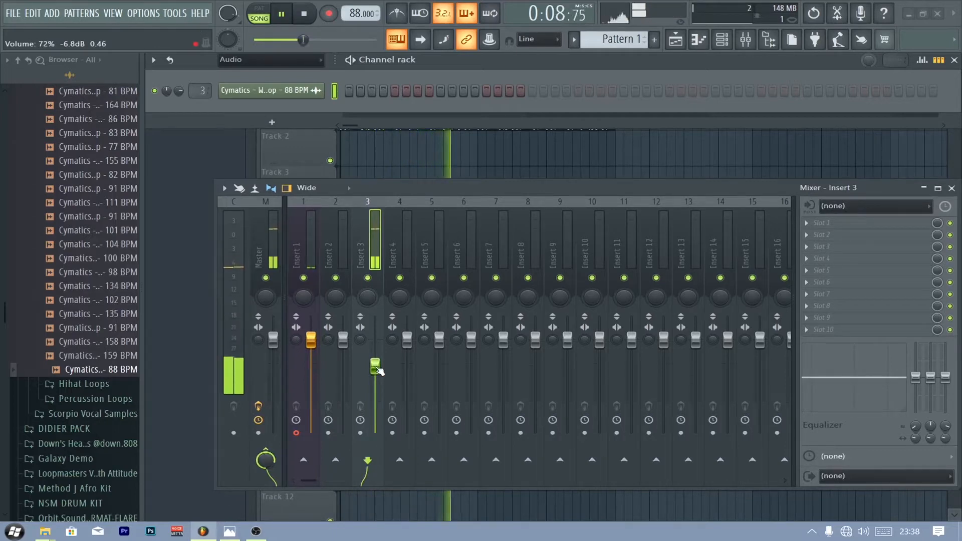
key(space)
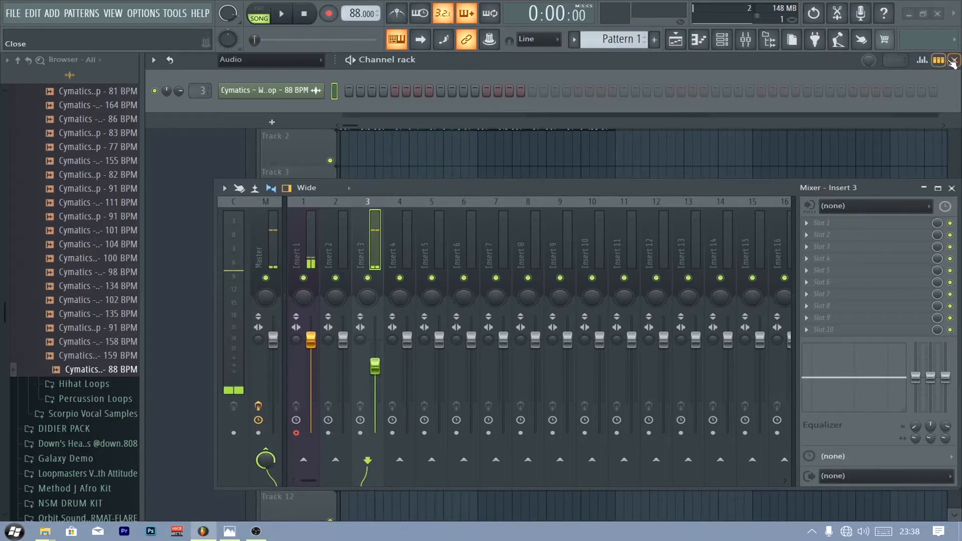
click(954, 60)
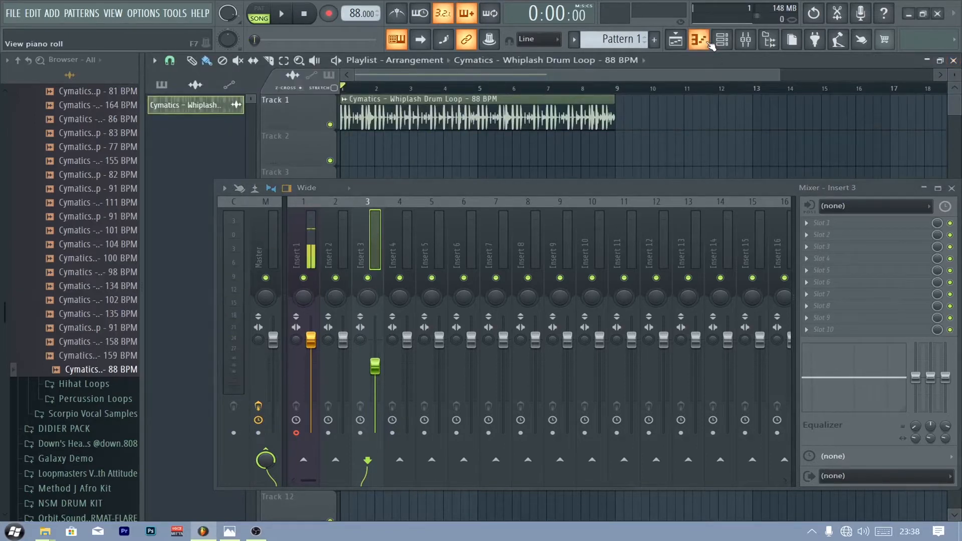
- Place a four-bar Pattern 1 clip at bar 1 of Track 2, duplicate it to fill bars 5 to 8, and play the arrangement
click(156, 87)
click(196, 105)
click(386, 146)
drag(387, 146, 472, 146)
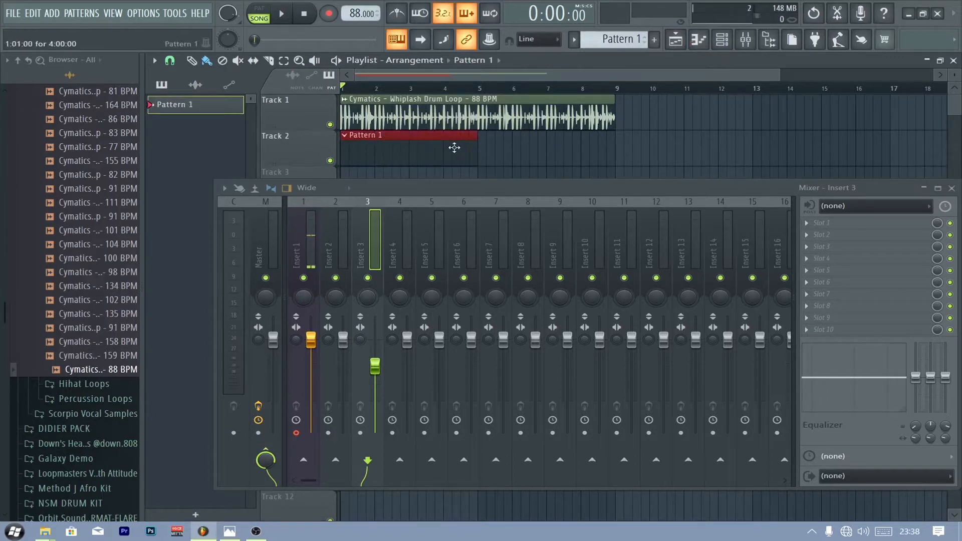
key(ctrl+b)
key(space)
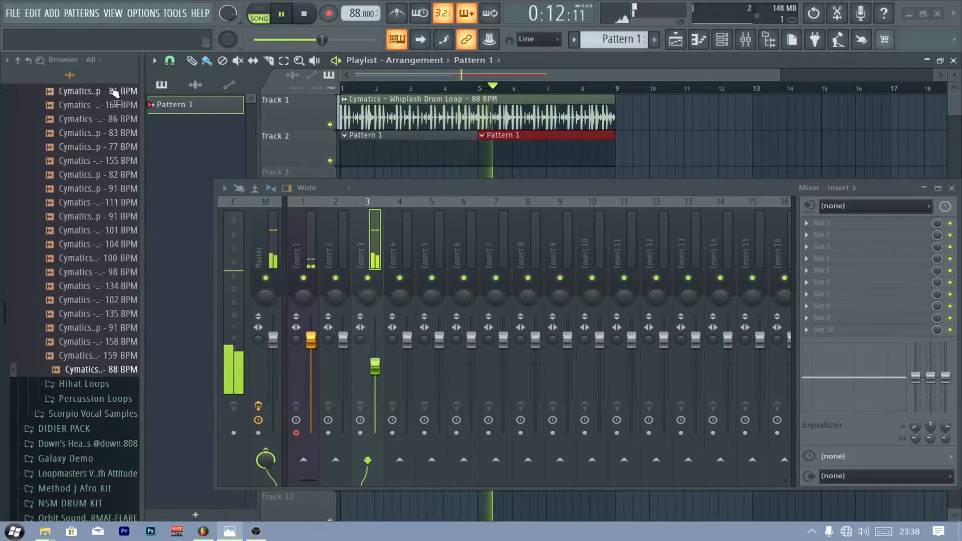
click(304, 14)
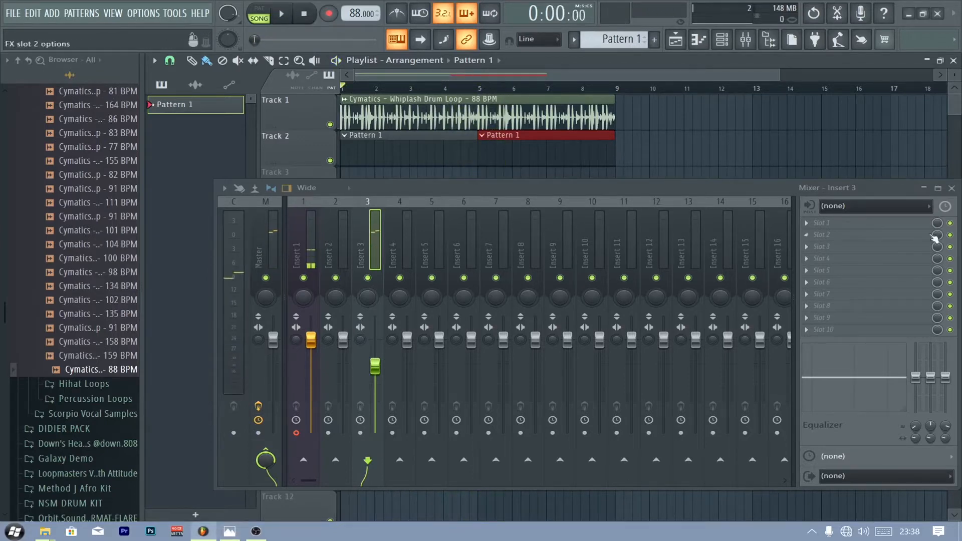
- Add an FL Keys instrument channel and open its piano roll in Pattern 1
click(952, 188)
click(722, 40)
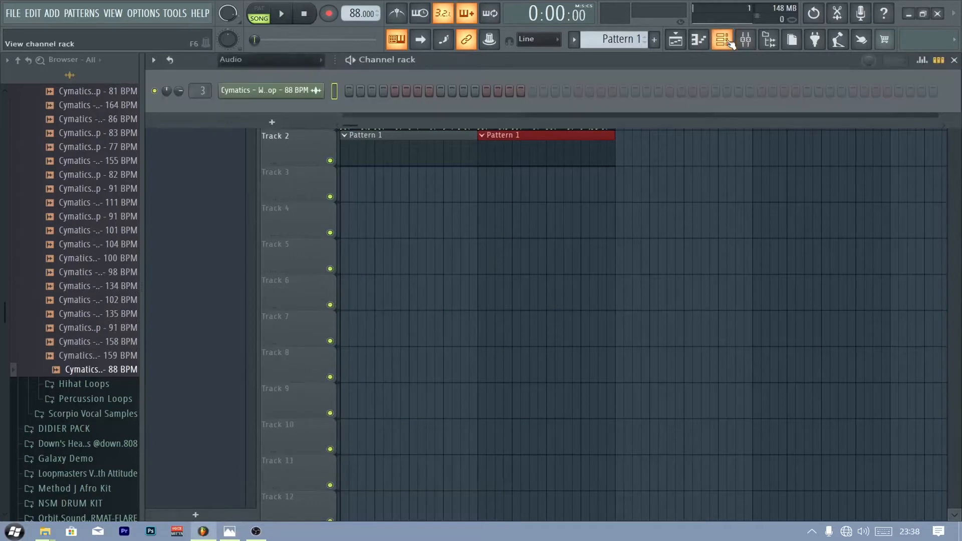
click(262, 122)
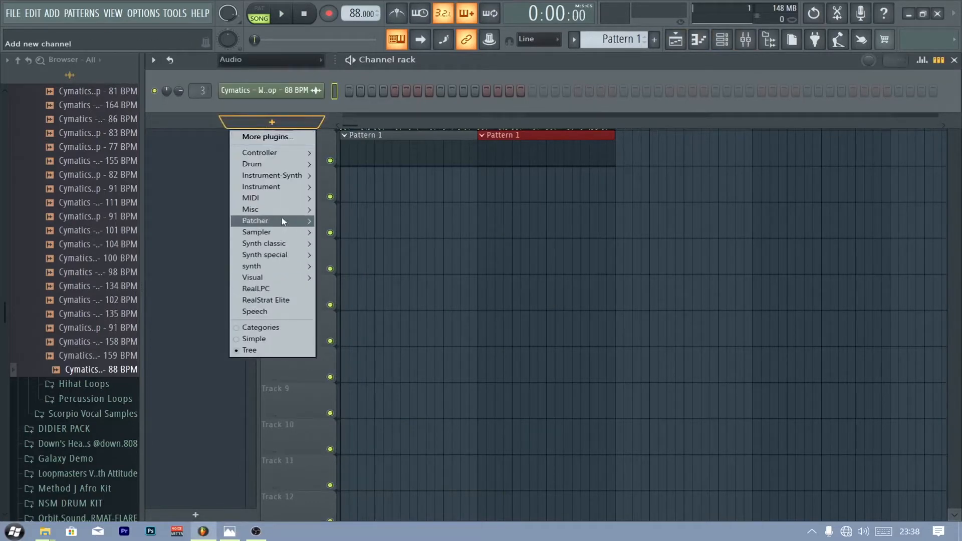
mouse_move(280, 210)
click(354, 244)
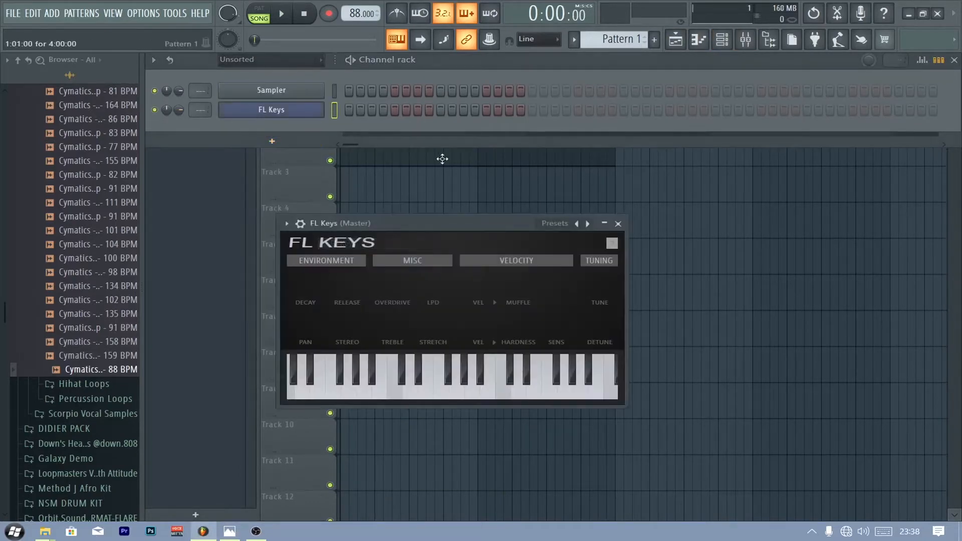
right_click(311, 108)
click(355, 108)
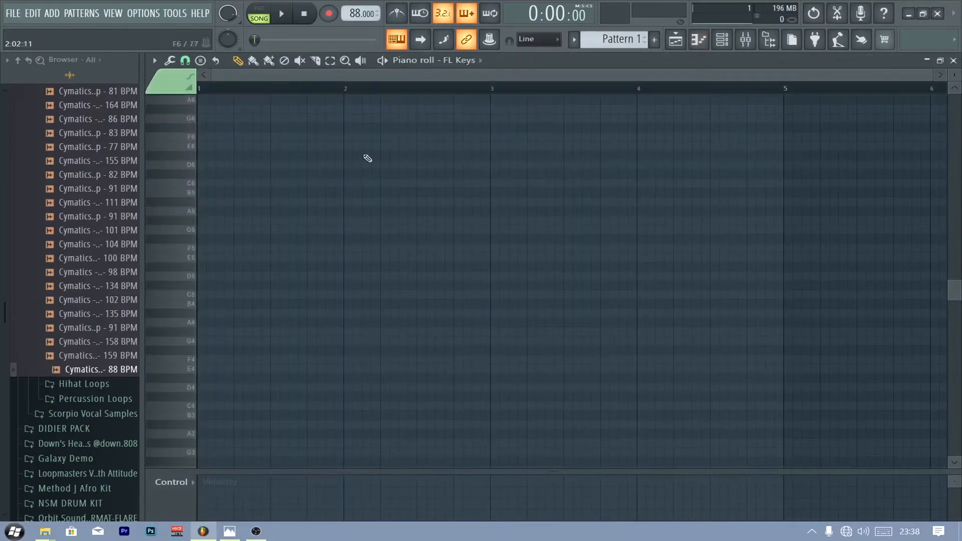
- Audition piano keys around G#5, then draw a half-bar G5 note at the start of bar 1 and play it back
scroll(383, 231, up, 3)
click(178, 250)
click(195, 279)
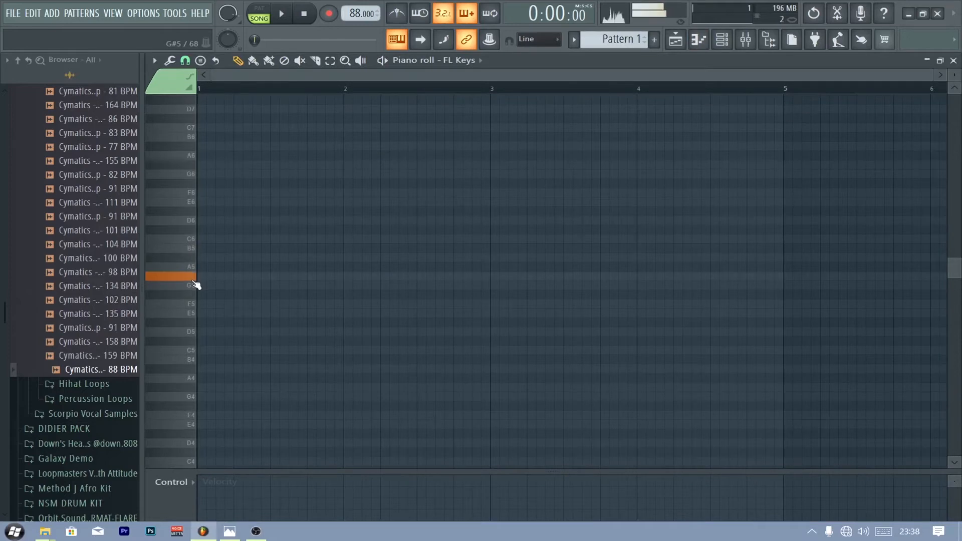
click(196, 288)
key(space)
click(206, 285)
key(space)
drag(232, 286, 270, 287)
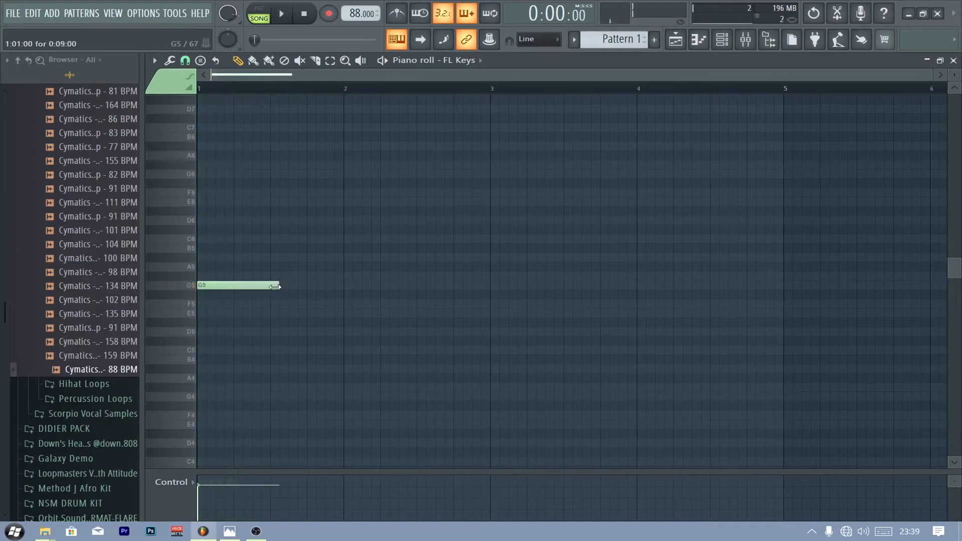
key(space)
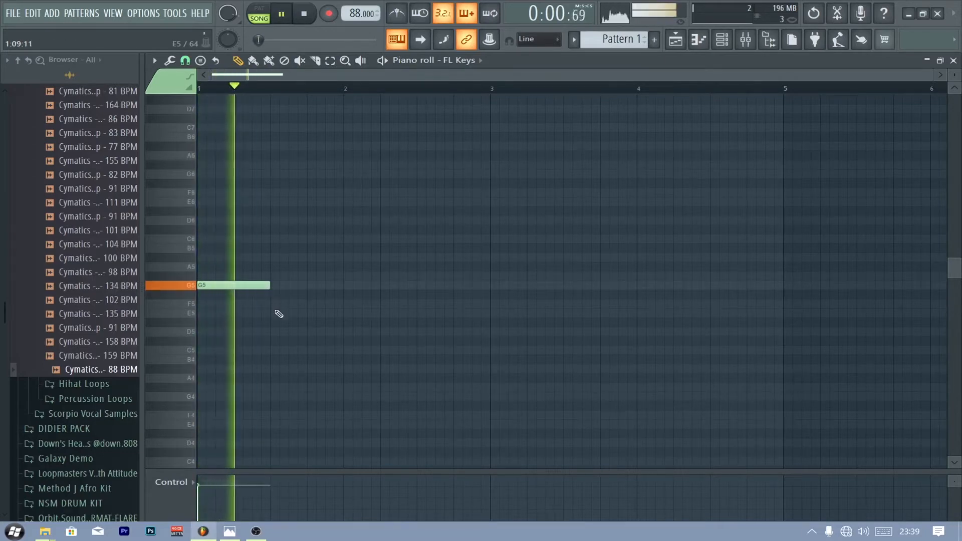
key(space)
- Add a half-bar F5 note on the second half of bar 1 and a half-bar G#5 note at the start of bar 2
click(271, 304)
key(space)
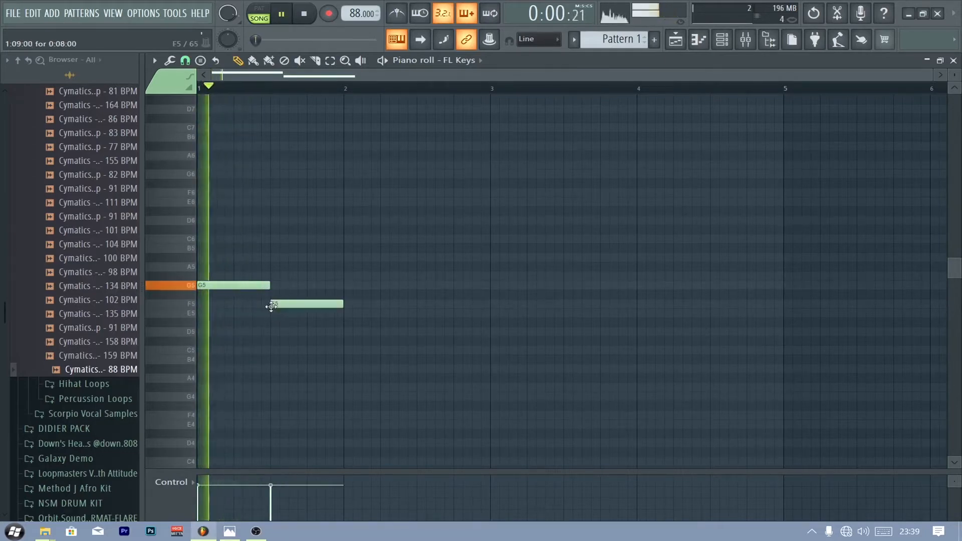
click(346, 277)
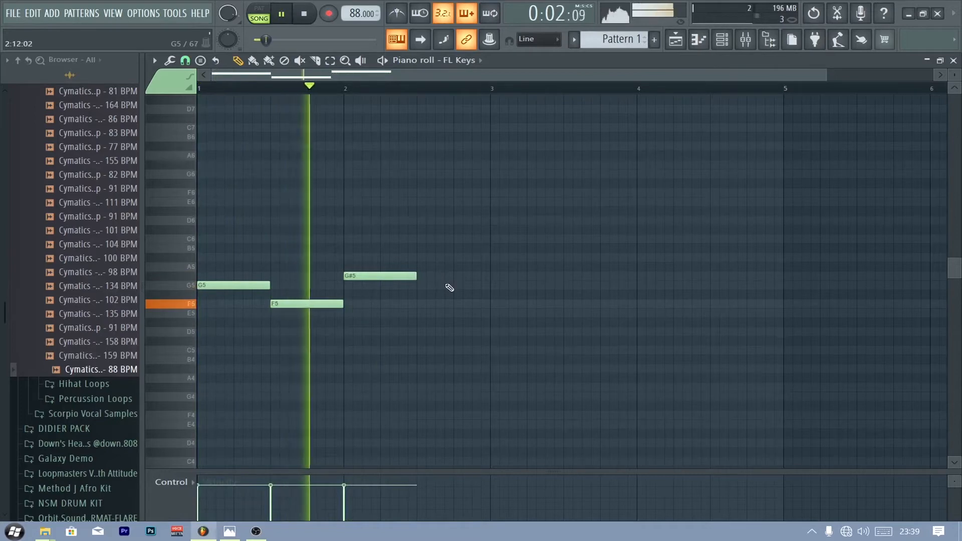
key(space)
- Add quarter-bar A#5 and G#5 notes on the third and fourth beats of bar 2
click(418, 258)
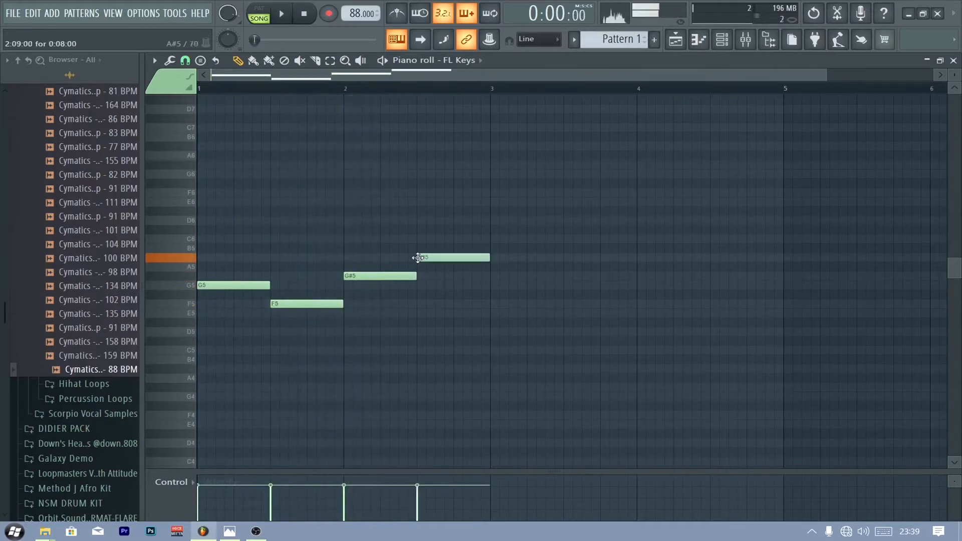
key(space)
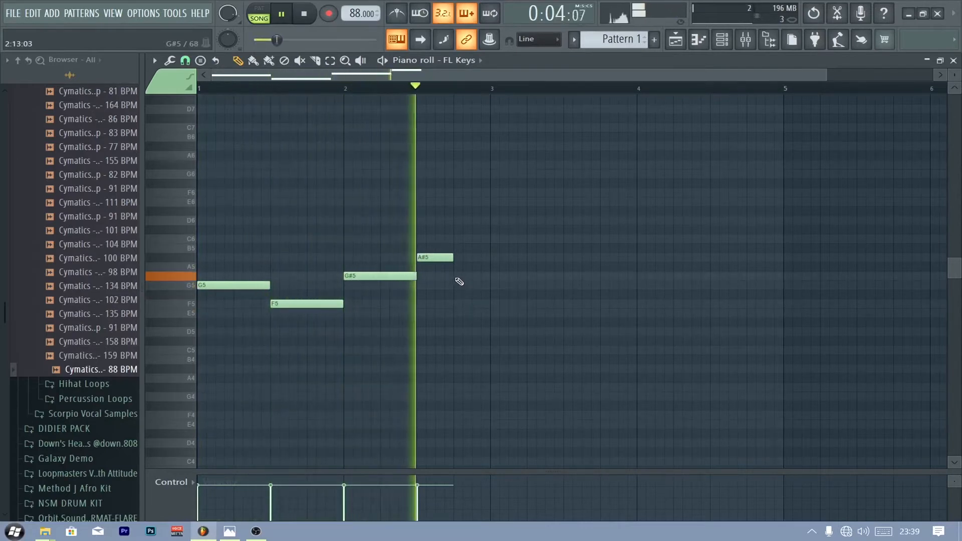
click(454, 276)
key(space)
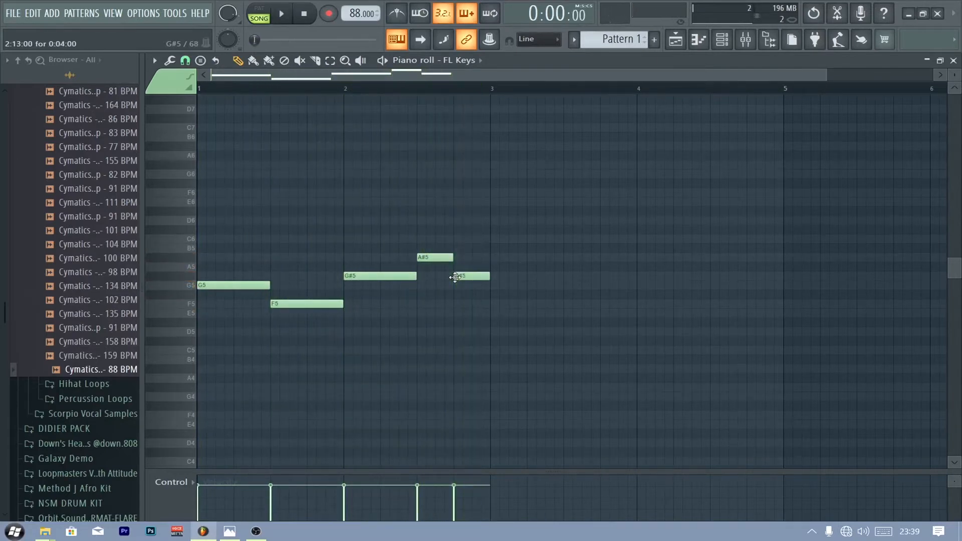
- Duplicate the two-bar melody into bars 3 and 4 and play it back
key(ctrl+b)
key(space)
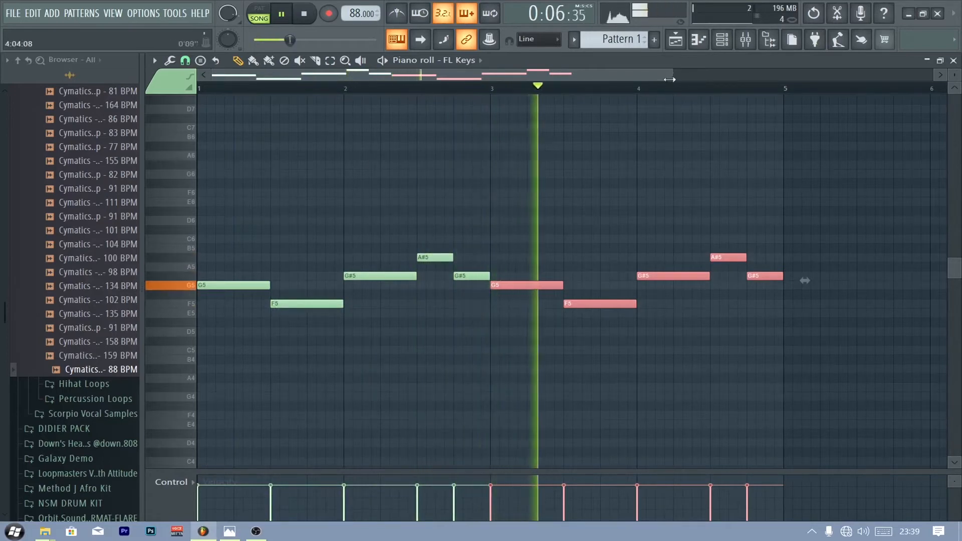
drag(672, 75, 805, 75)
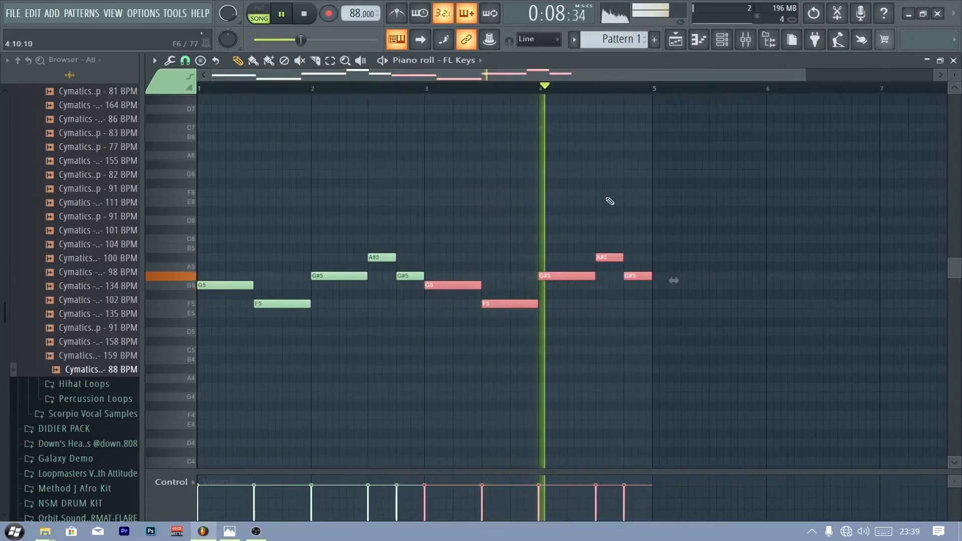
key(space)
- Clone the FL Keys channel and open the clone's piano roll
click(954, 62)
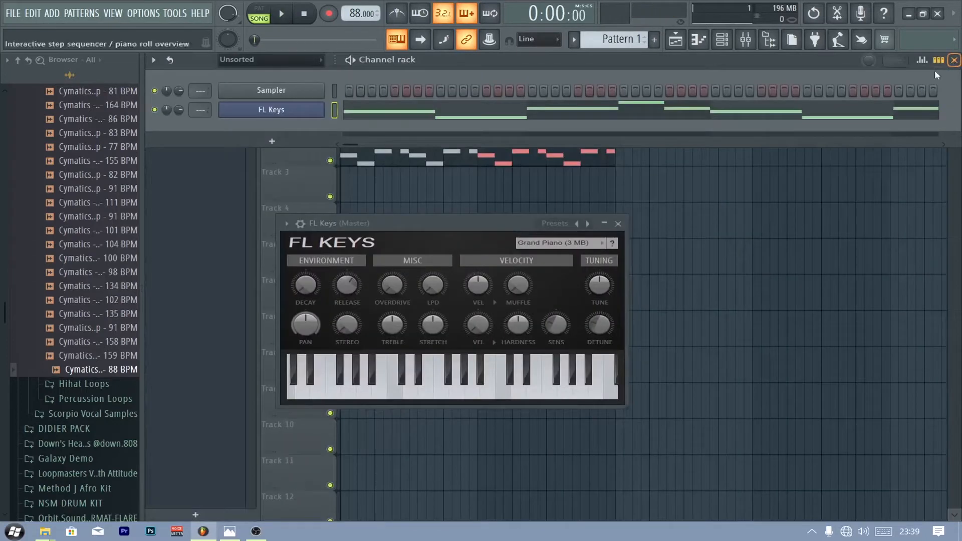
right_click(267, 110)
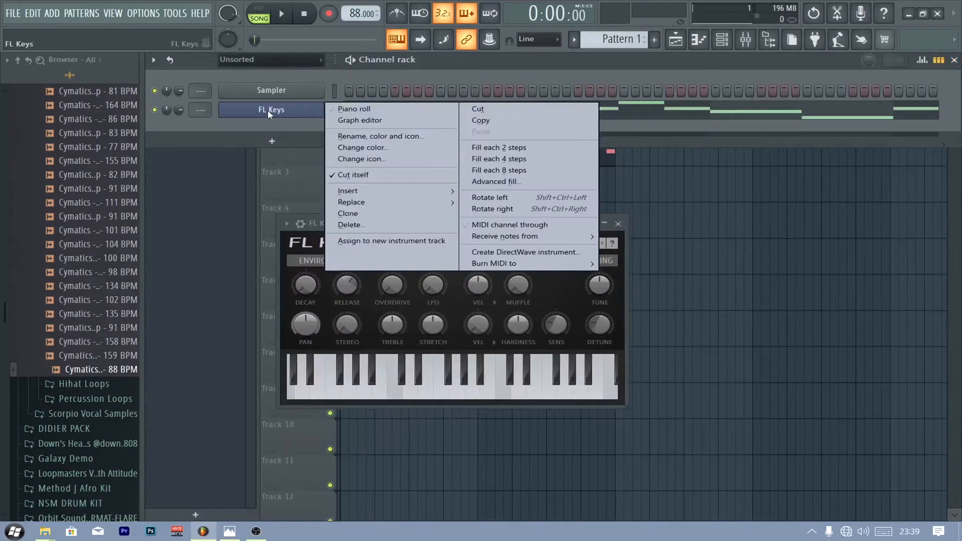
click(362, 214)
right_click(304, 133)
click(342, 128)
- Add one-bar G5 and C5 notes in bar 1 of FL Keys #2 and play them back
drag(221, 286, 149, 287)
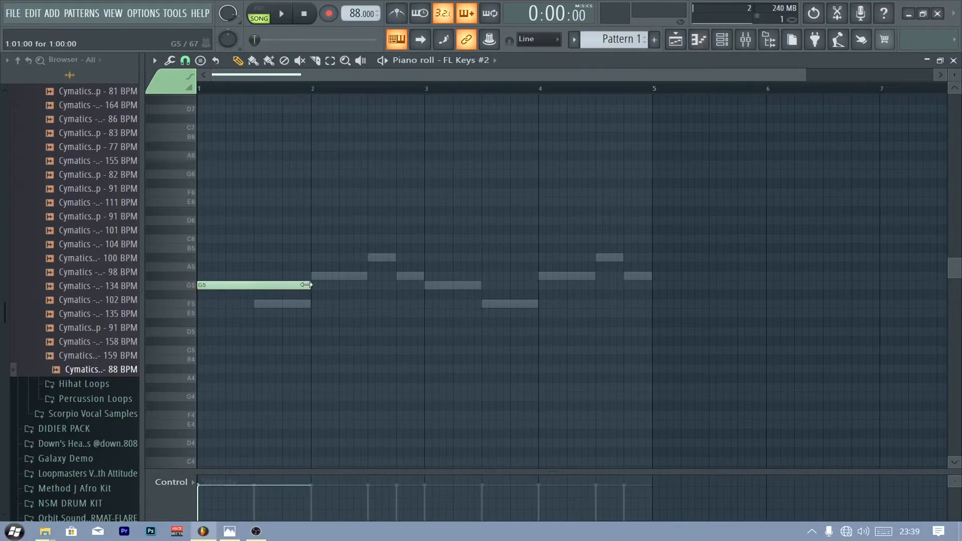
scroll(310, 287, down, 3)
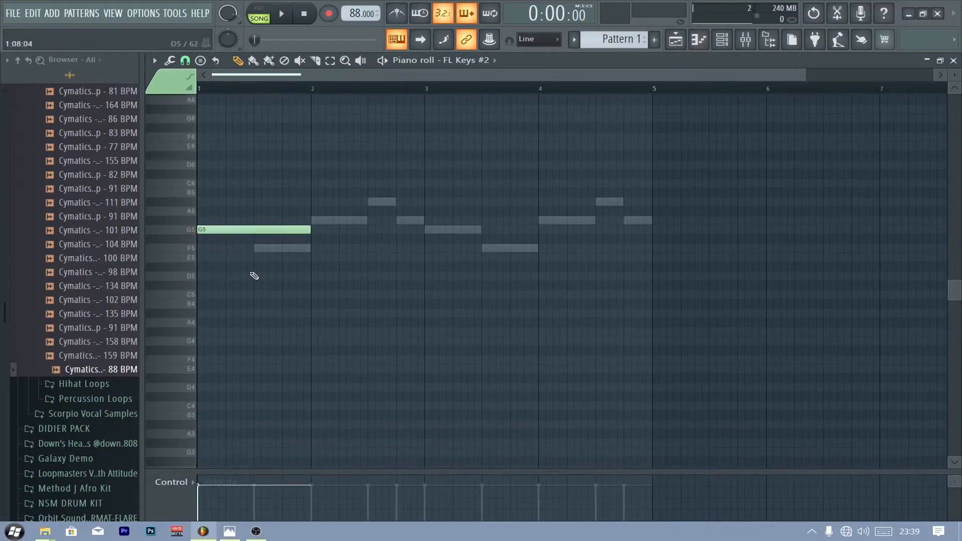
mouse_move(232, 307)
mouse_down()
mouse_move(176, 293)
mouse_move(175, 284)
mouse_up()
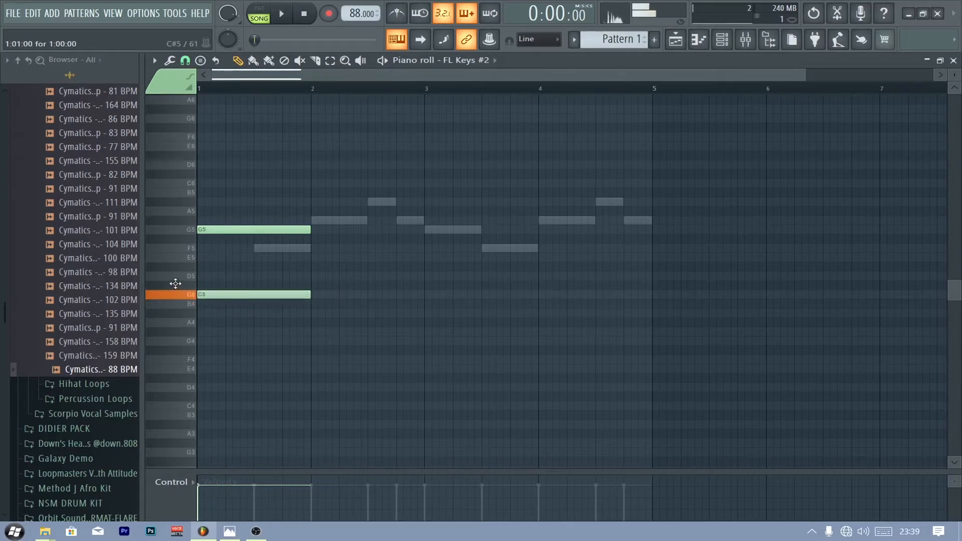
scroll(951, 75, up, 2)
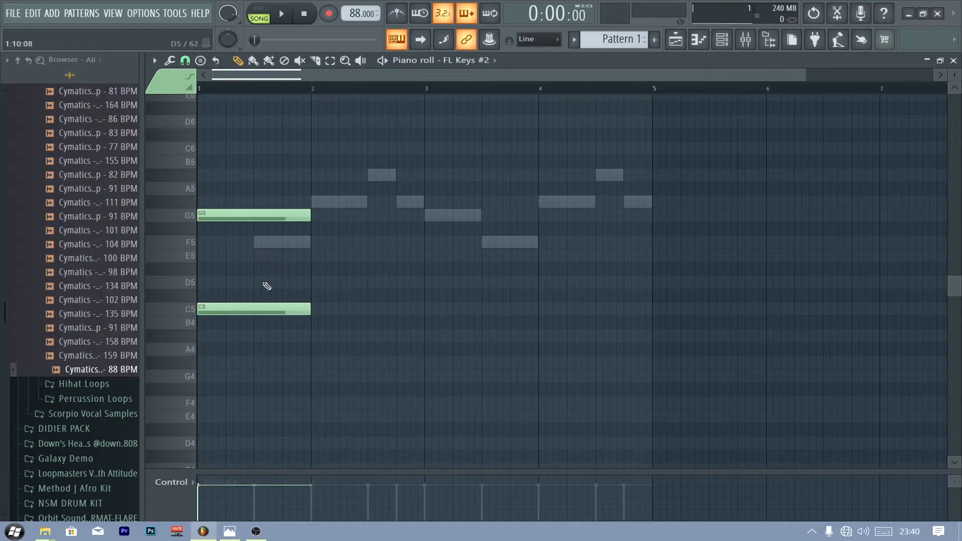
key(space)
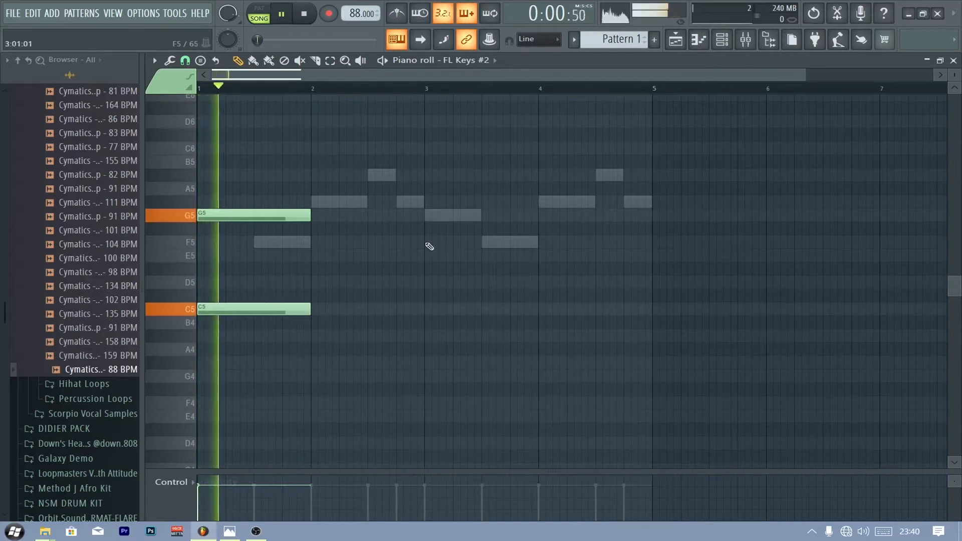
key(space)
- Add one-bar G#5 and D5 notes in bar 2 of FL Keys #2 and play them back
click(311, 201)
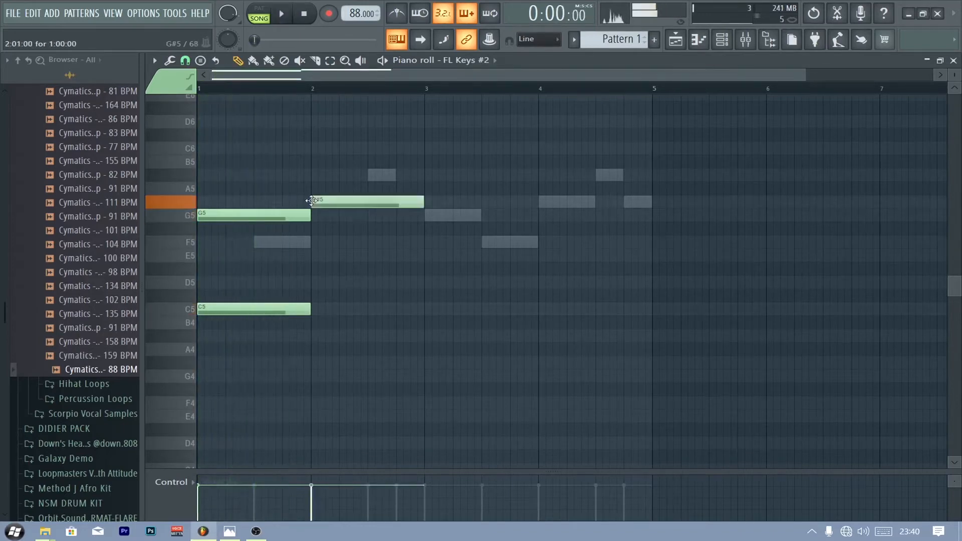
click(321, 285)
key(space)
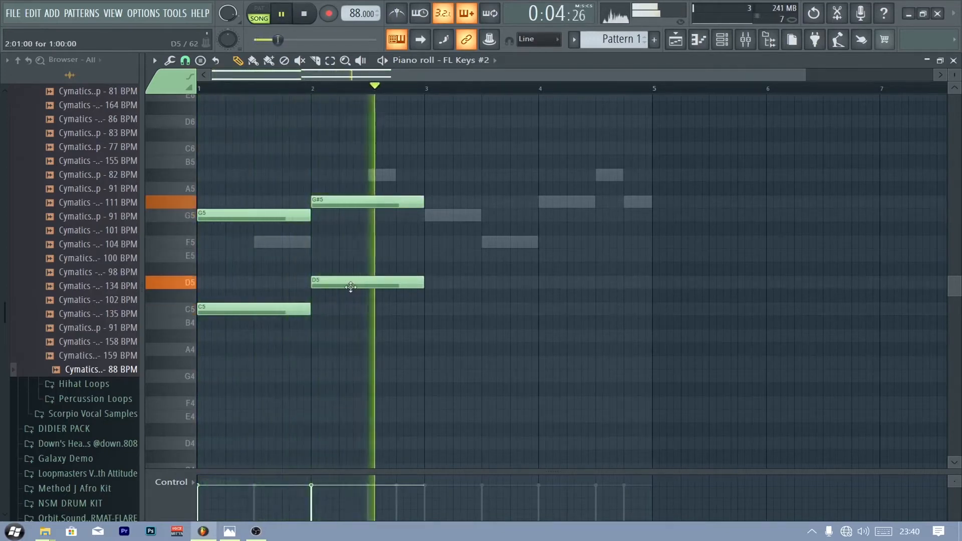
key(space)
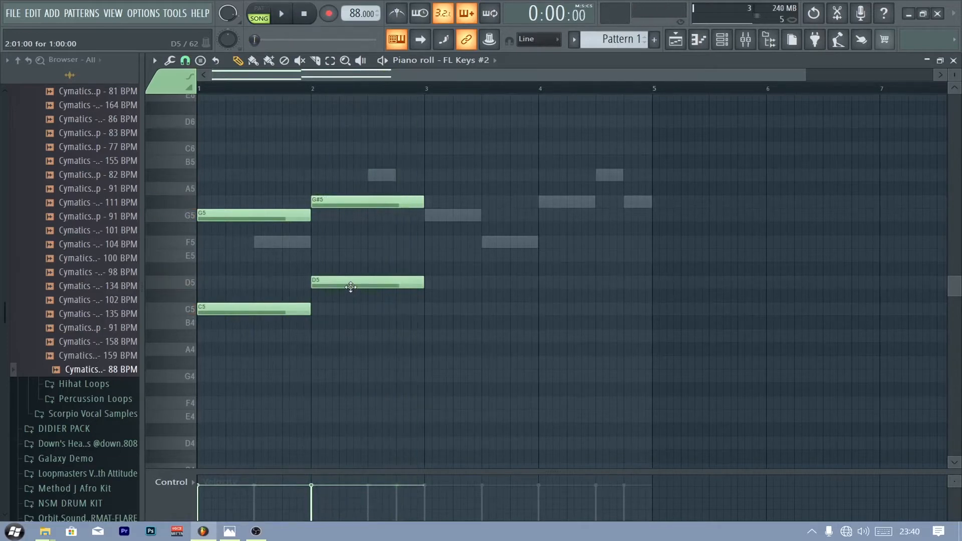
- Duplicate the two bars of FL Keys #2 notes into bars 3 and 4
key(ctrl+b)
click(618, 140)
right_click(619, 140)
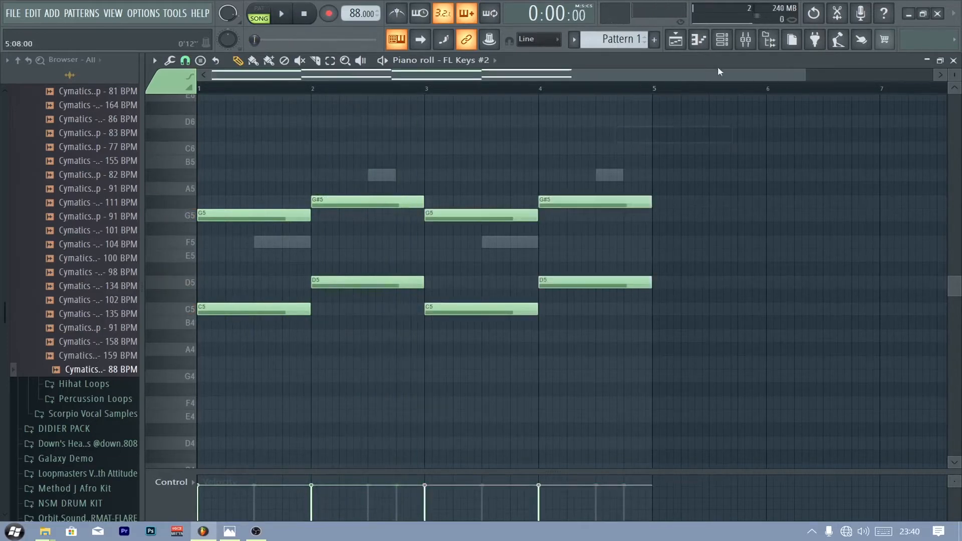
- Change the last two notes of the original FL Keys melody in bar 4 to G5 and F5 and play it back
click(726, 43)
click(503, 115)
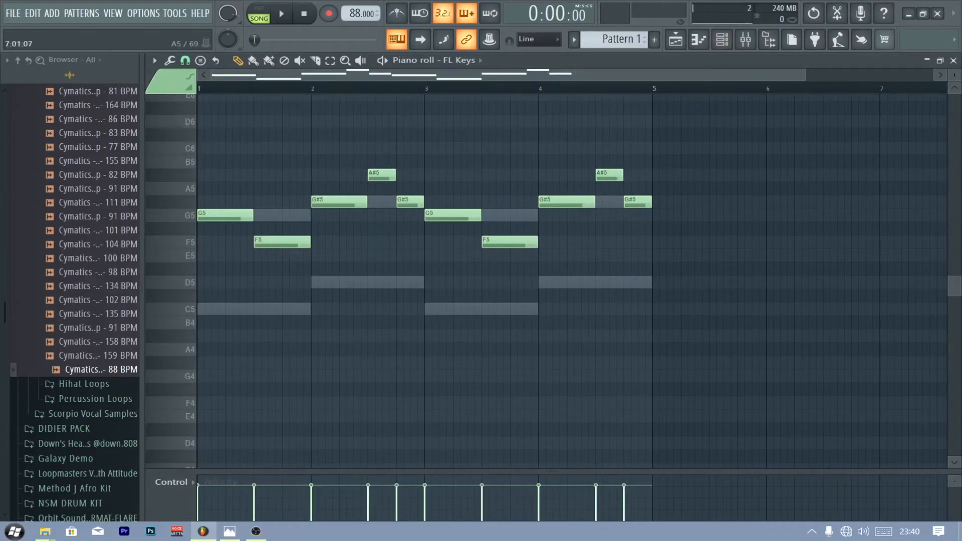
drag(602, 173, 636, 248)
key(space)
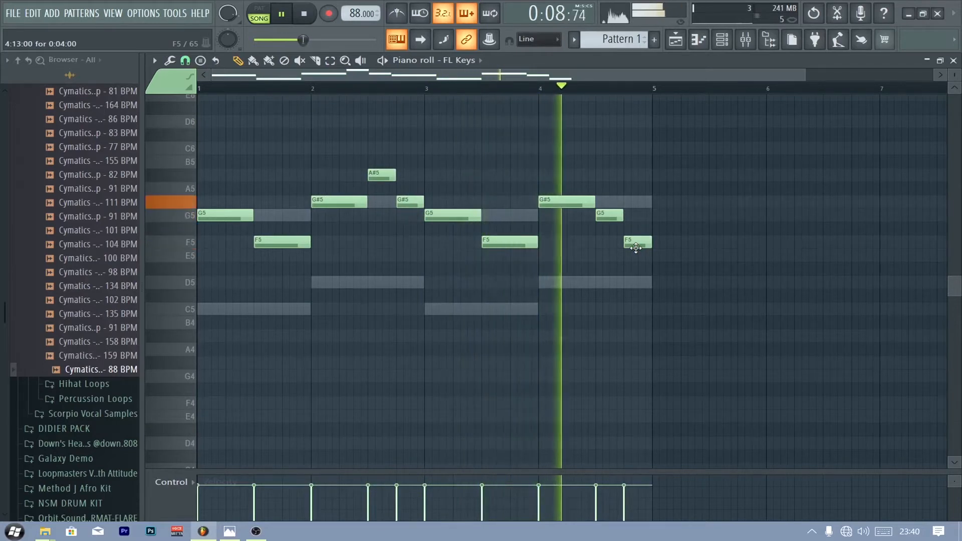
click(954, 61)
key(space)
- Add one-bar E5 notes in bars 1 and 3 and one-bar F5 notes in bars 2 and 4 of FL Keys #2
click(363, 131)
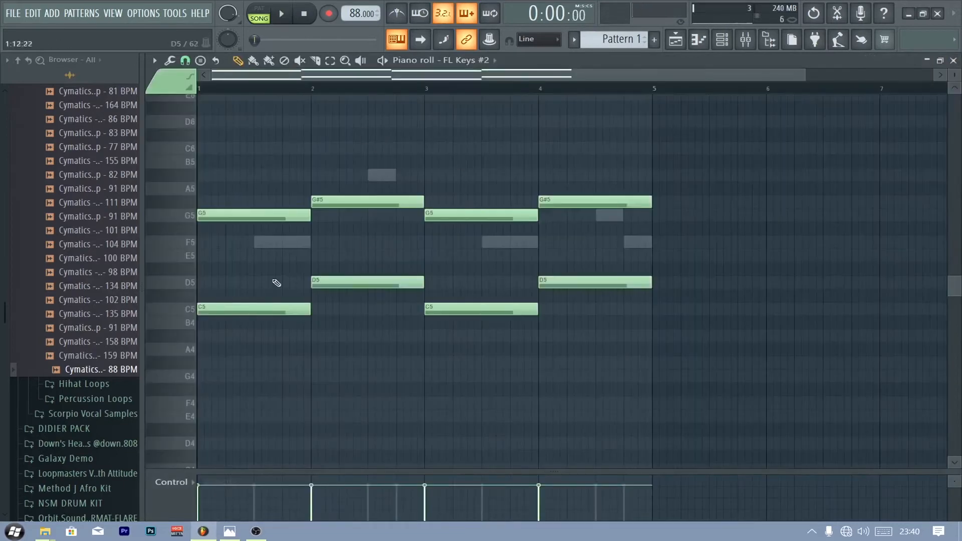
drag(230, 253, 181, 262)
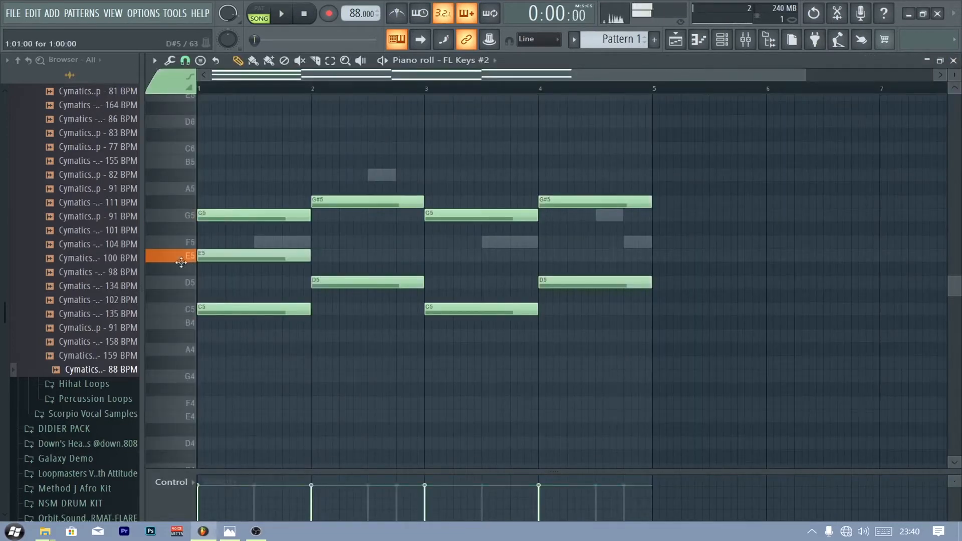
drag(349, 241, 307, 243)
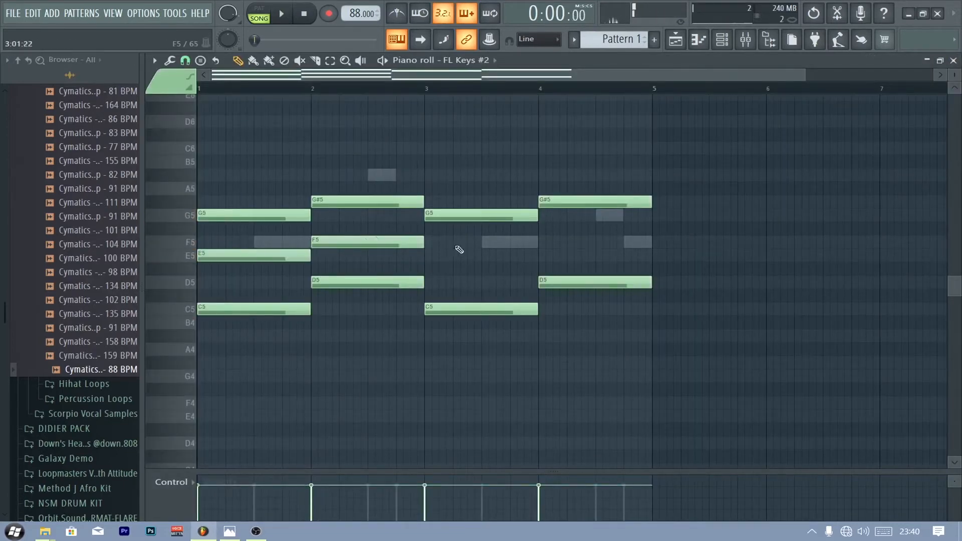
click(427, 258)
drag(553, 245, 540, 243)
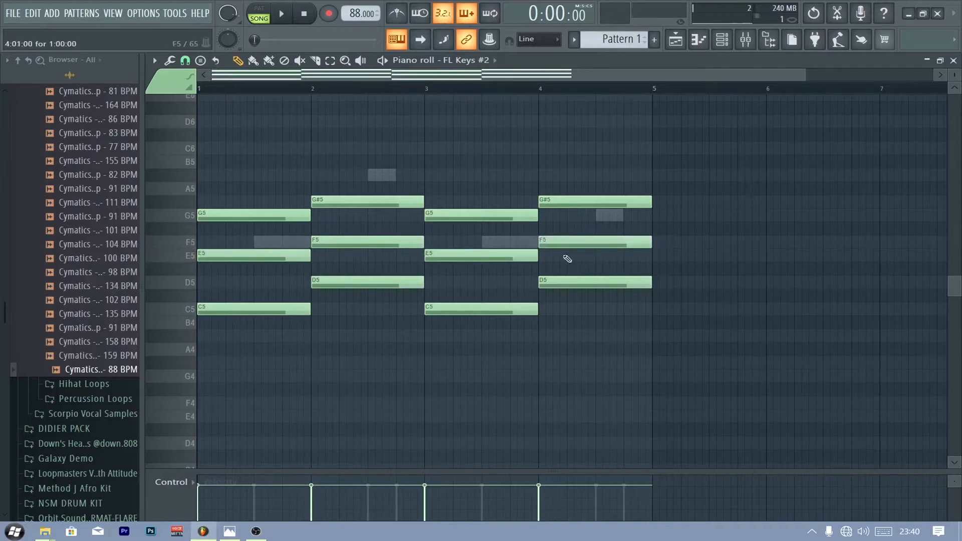
- Copy the four C5 and D5 notes one octave down to C4 and D4, aligned with the bar starts
ctrl+shift+click(255, 311)
ctrl+shift+click(346, 286)
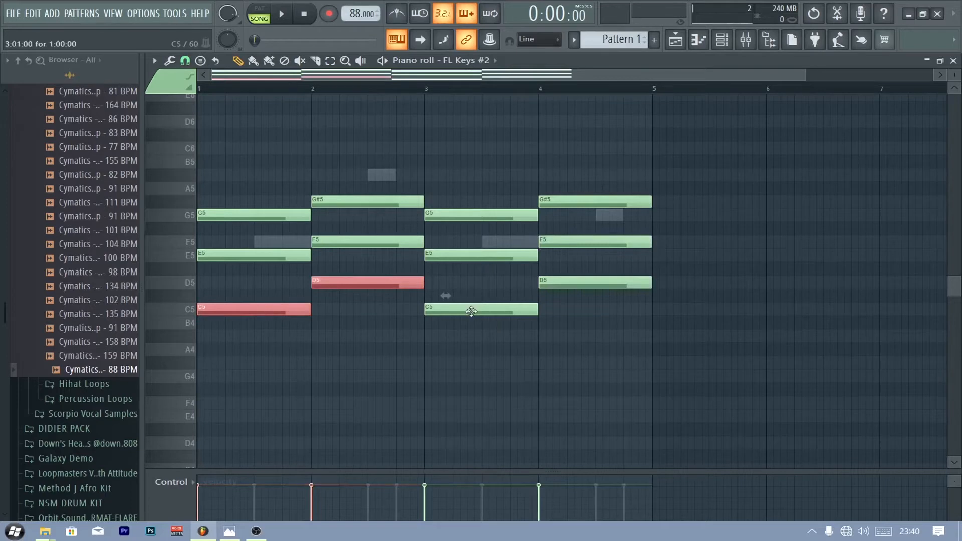
ctrl+shift+click(475, 313)
ctrl+shift+click(560, 282)
drag(271, 310, 296, 310)
key(ctrl+Down)
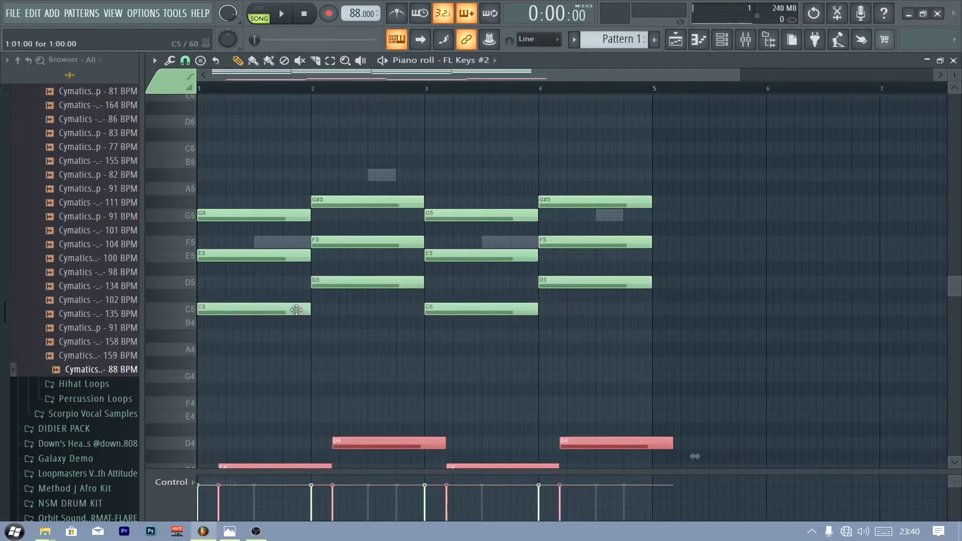
scroll(298, 312, down, 3)
drag(276, 389, 216, 387)
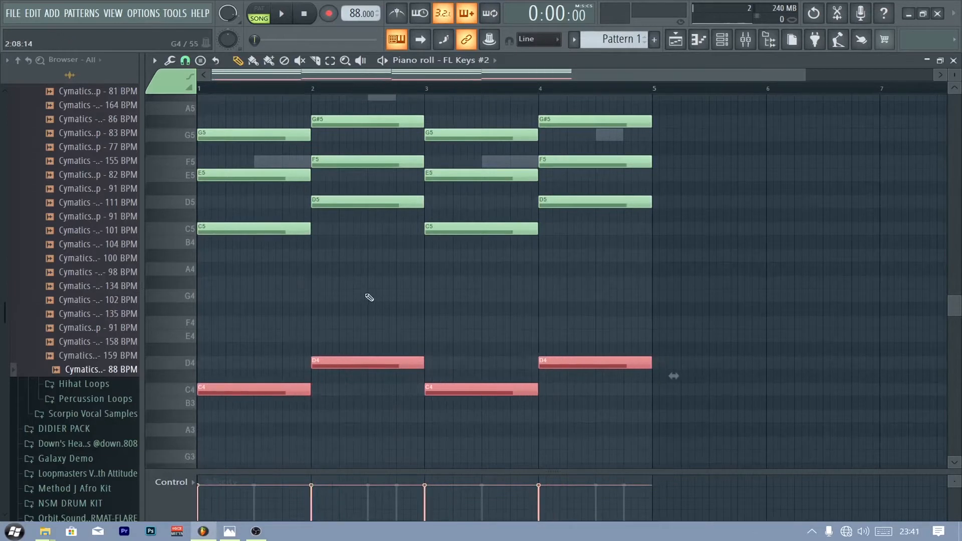
click(576, 271)
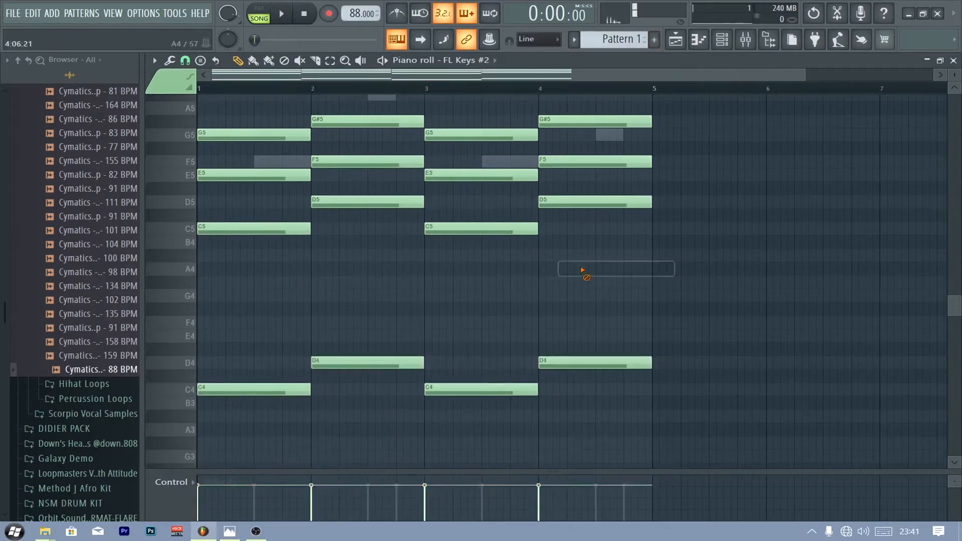
- Move the four E5 and F5 notes up one octave to E6 and F6
ctrl+shift+click(261, 175)
ctrl+shift+click(346, 161)
ctrl+shift+click(451, 175)
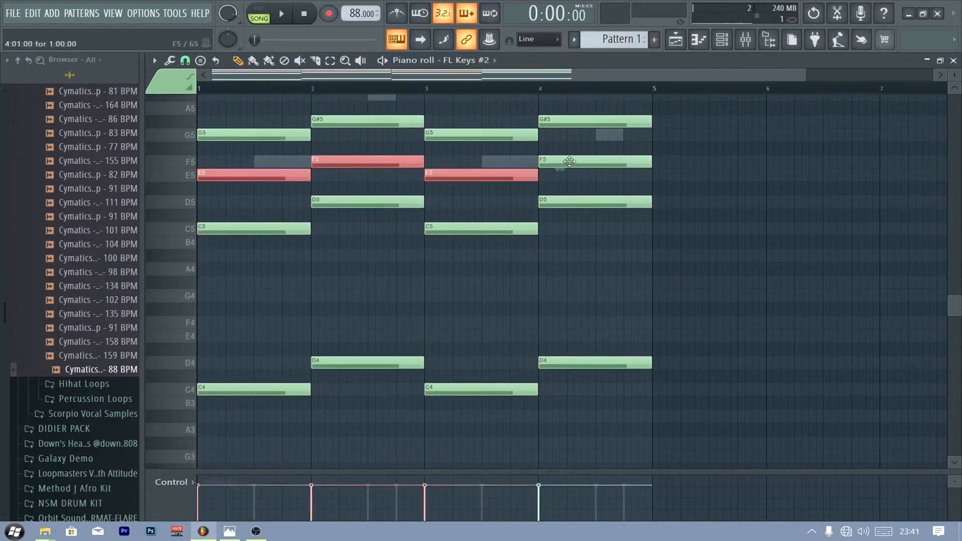
ctrl+shift+click(569, 161)
key(Delete)
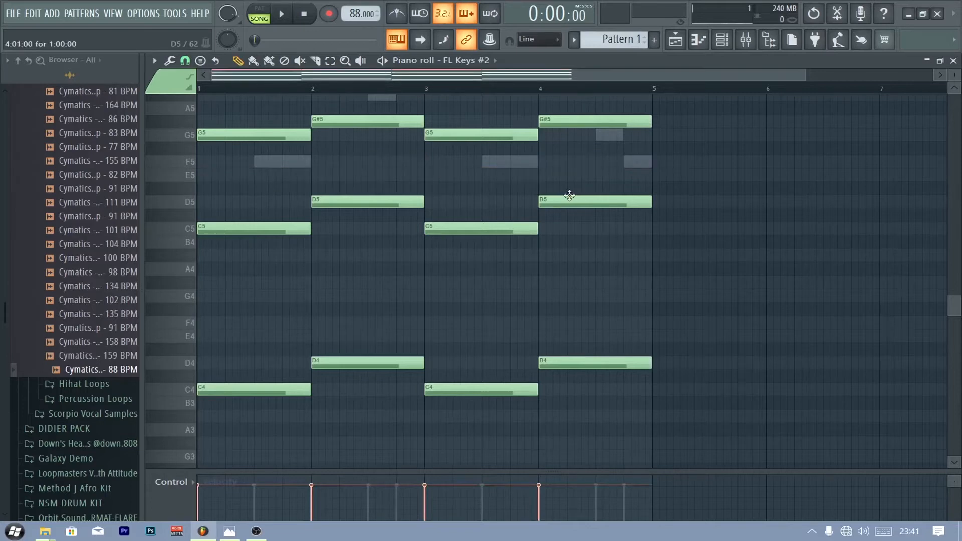
drag(952, 74, 952, 70)
scroll(800, 203, up, 2)
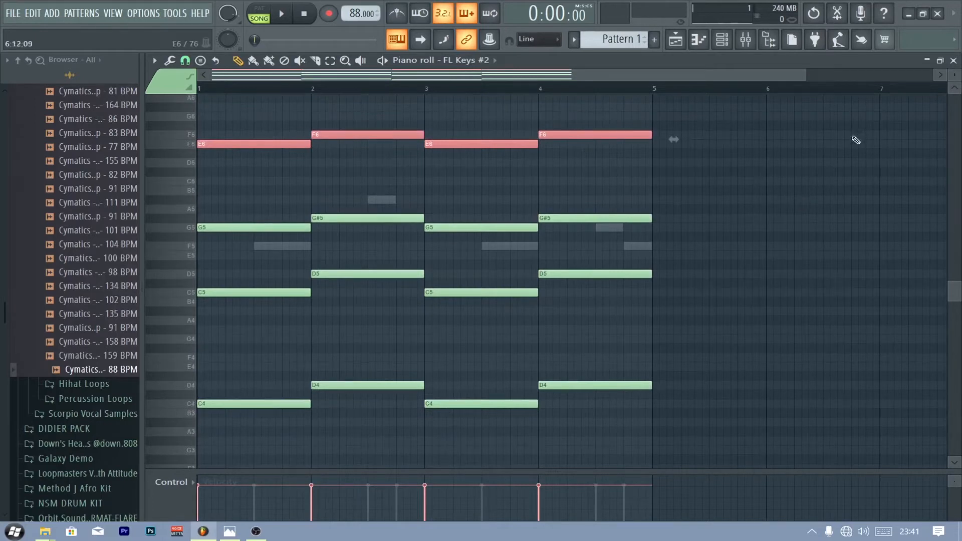
drag(749, 241, 772, 244)
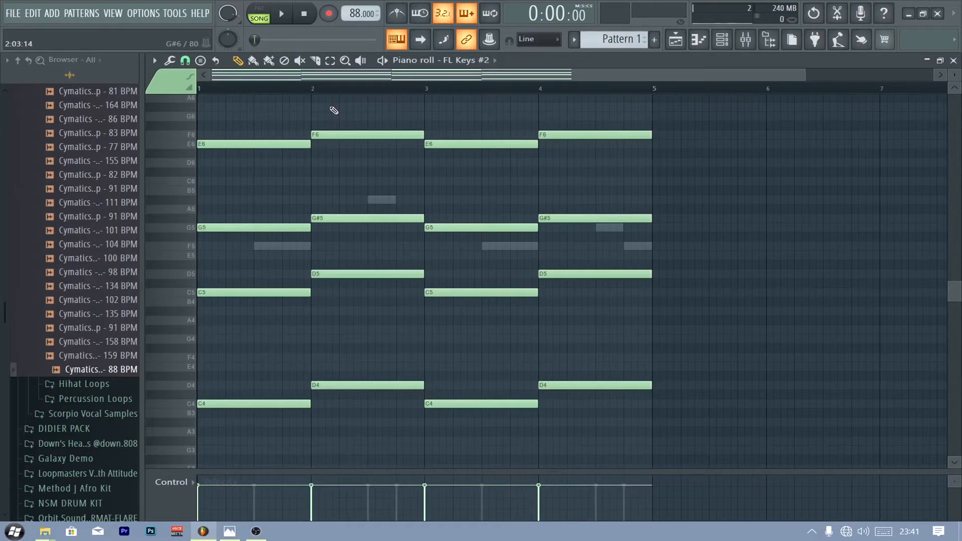
- Randomize the velocity and release levels of the FL Keys #2 chord notes and play them back
key(alt+r)
drag(462, 290, 486, 271)
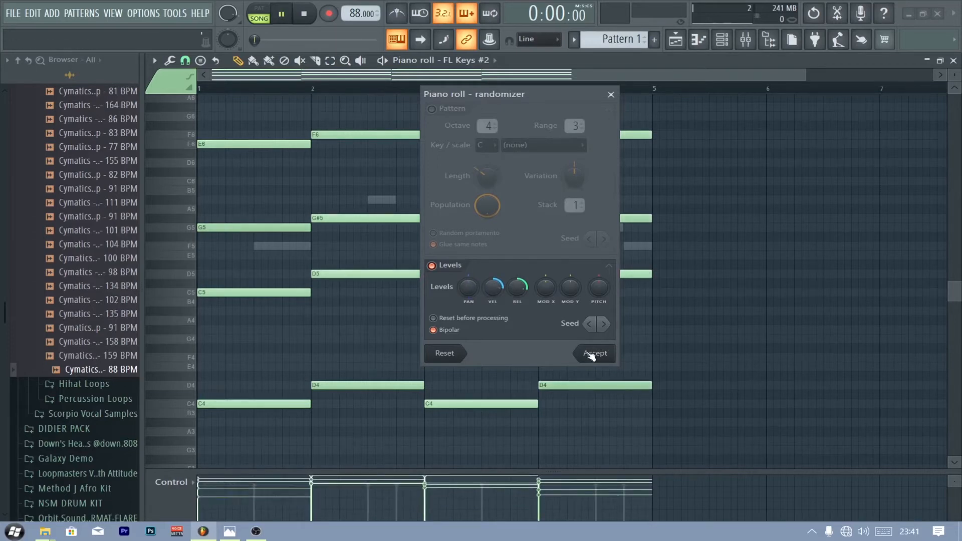
key(space)
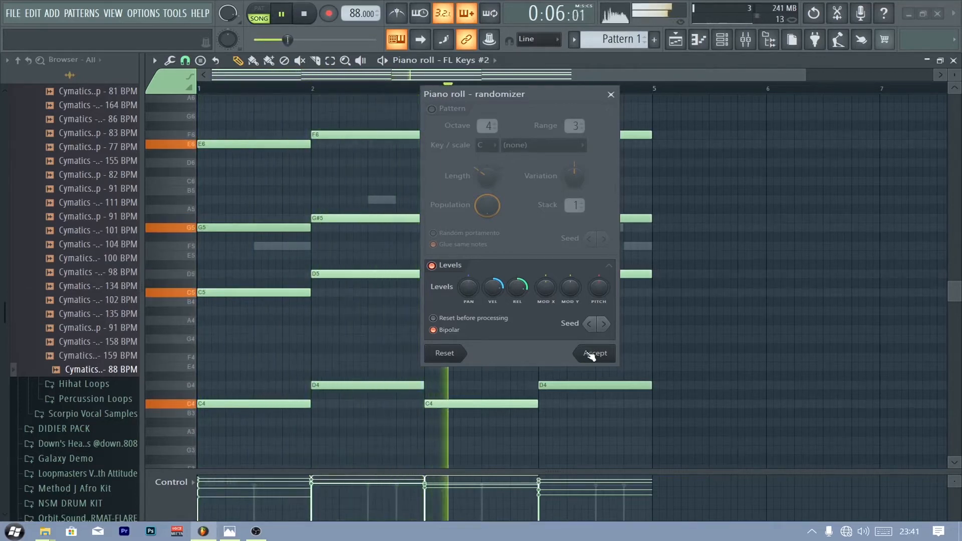
click(592, 355)
key(space)
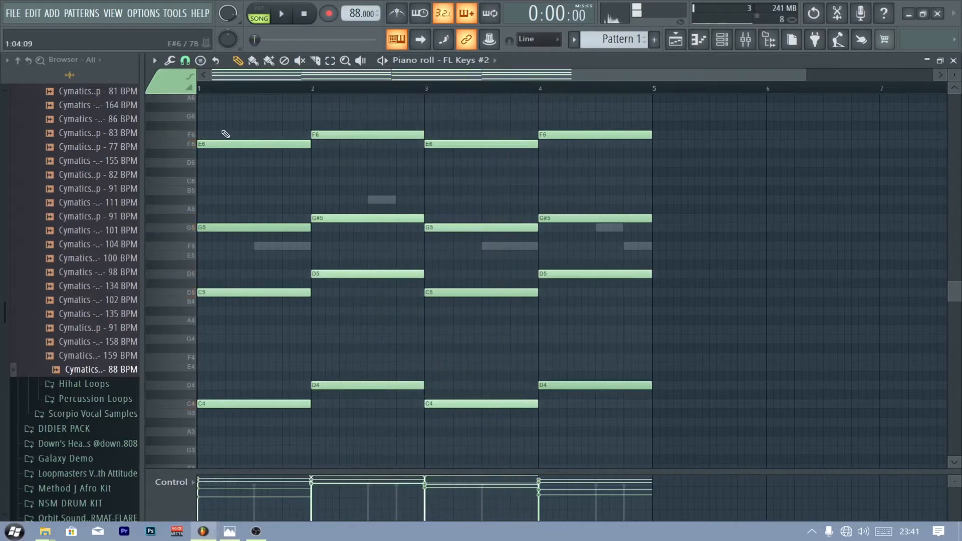
- Strum the FL Keys #2 chords with a reduced start time strength, audition them and close the piano roll
key(alt+s)
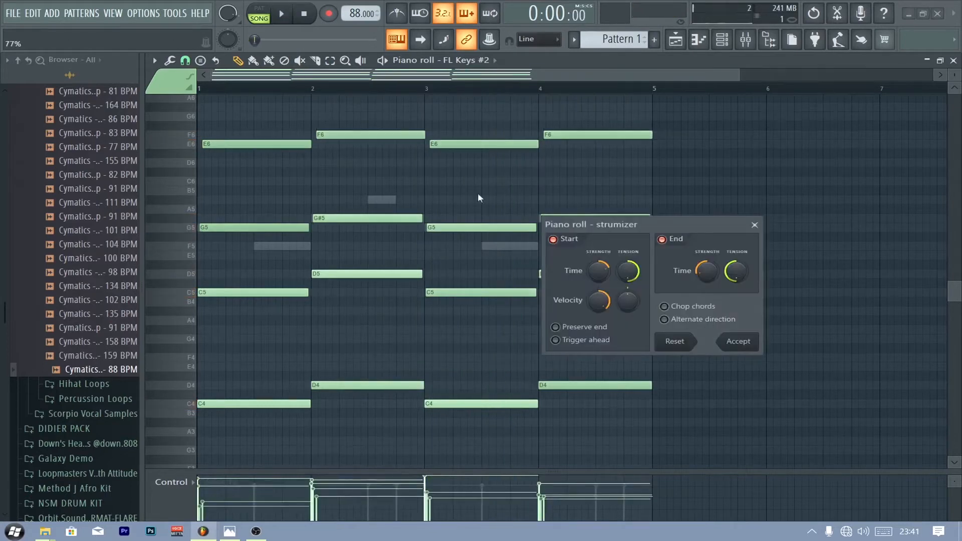
scroll(597, 299, down, 3)
key(space)
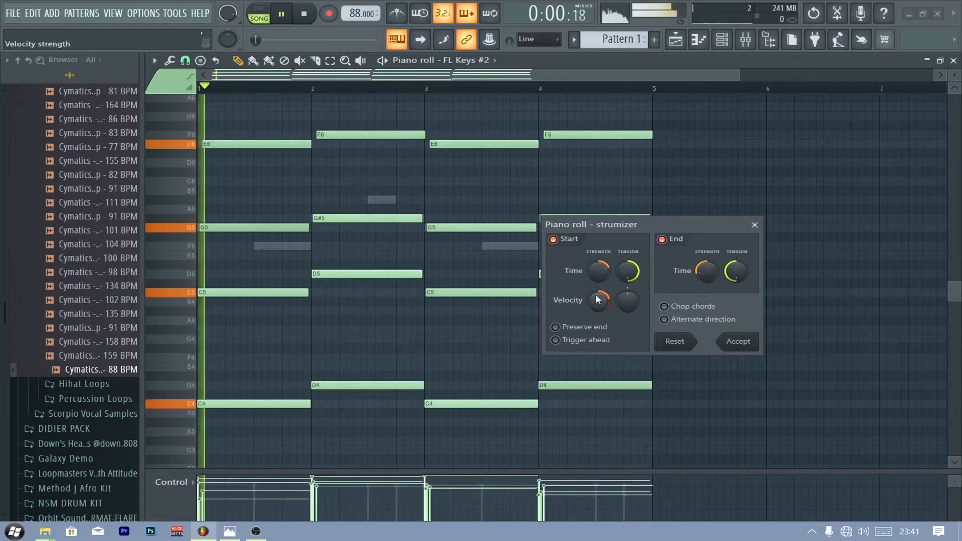
scroll(604, 273, down, 2)
scroll(603, 273, down, 1)
key(space)
key(space)
drag(651, 224, 670, 178)
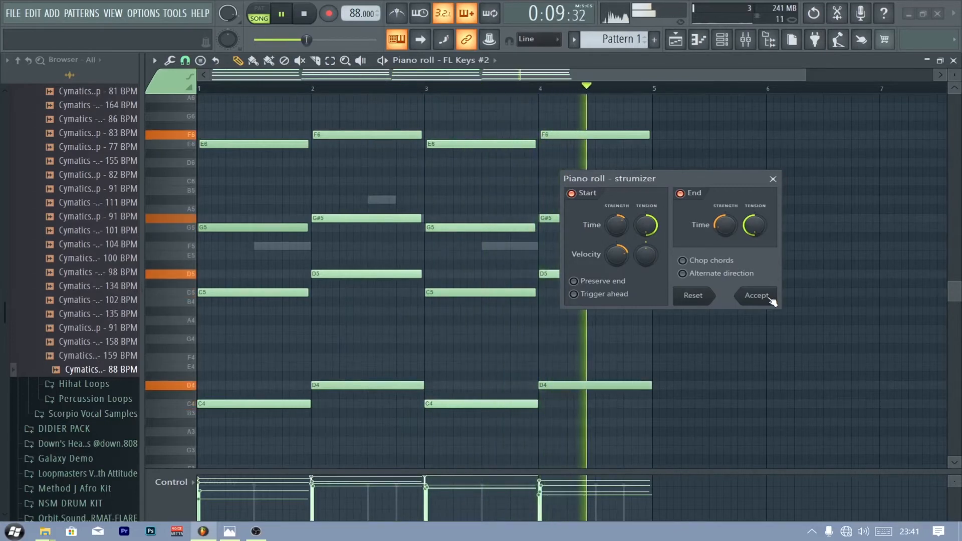
click(770, 299)
click(953, 60)
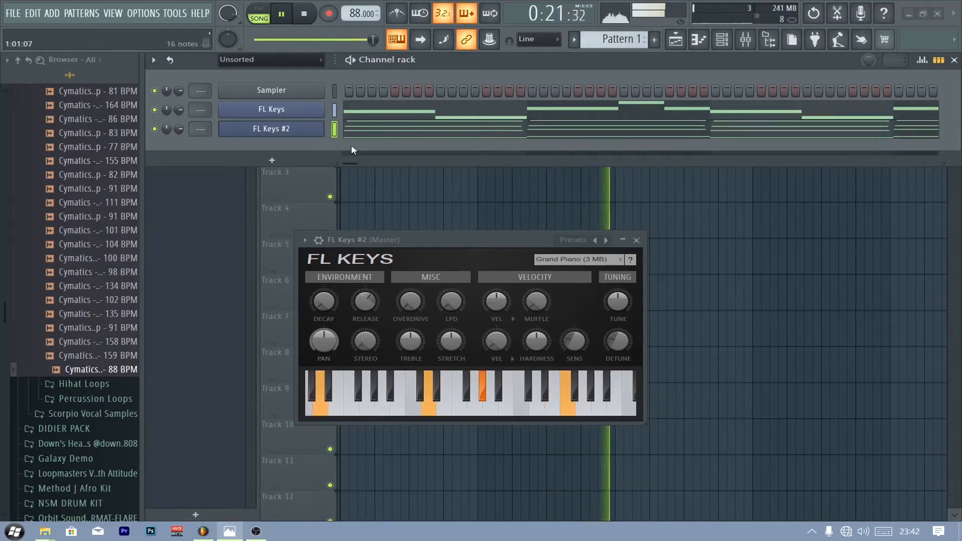
- Stop playback, add a third FL Keys channel and close its plugin window
click(265, 162)
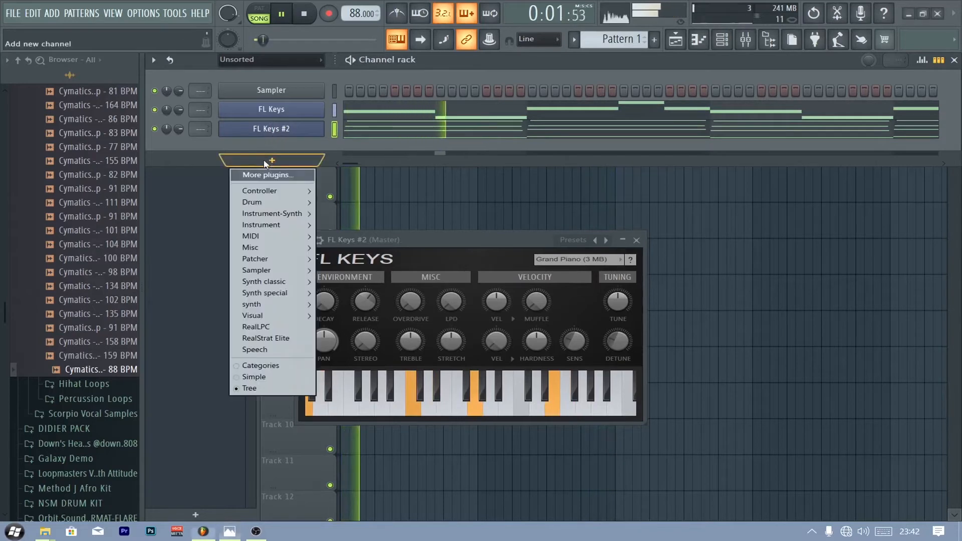
click(455, 60)
key(space)
click(271, 165)
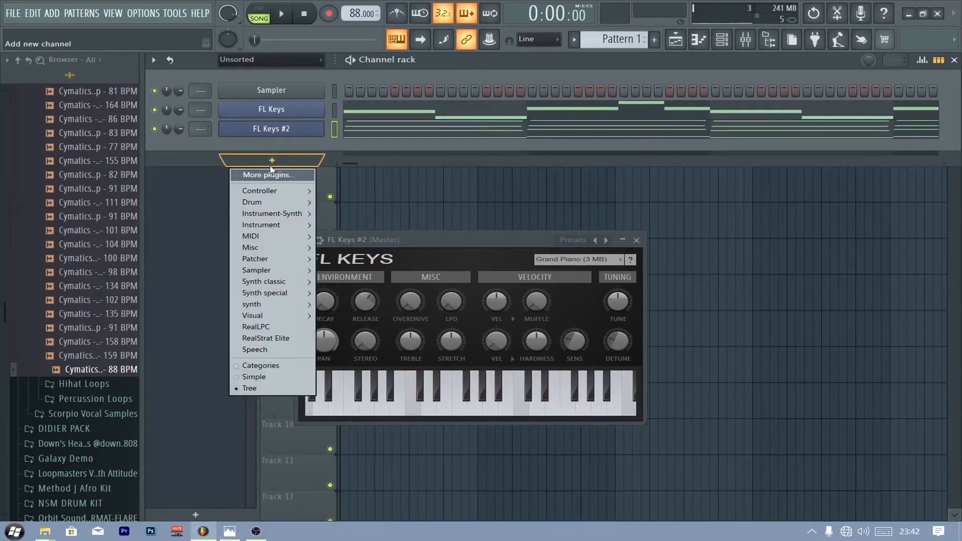
mouse_move(279, 252)
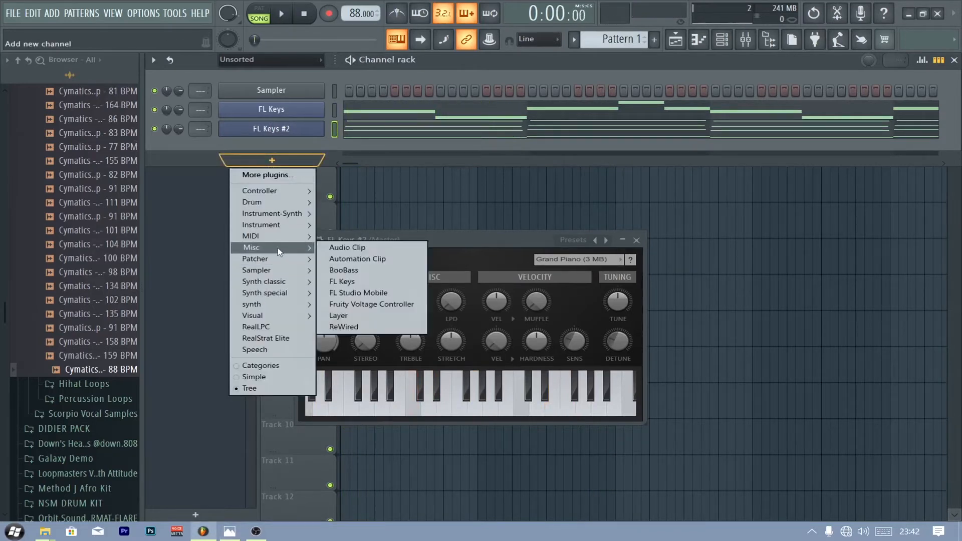
click(374, 281)
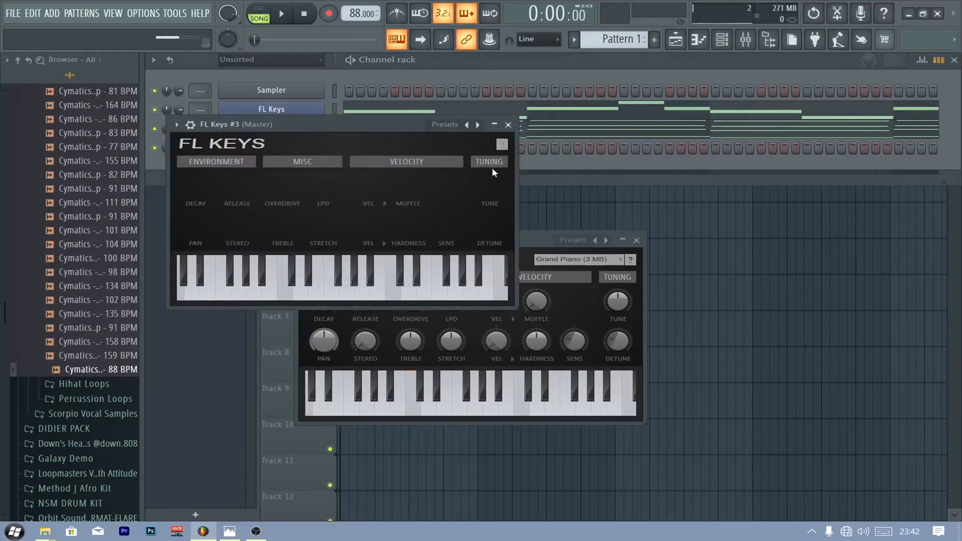
click(508, 125)
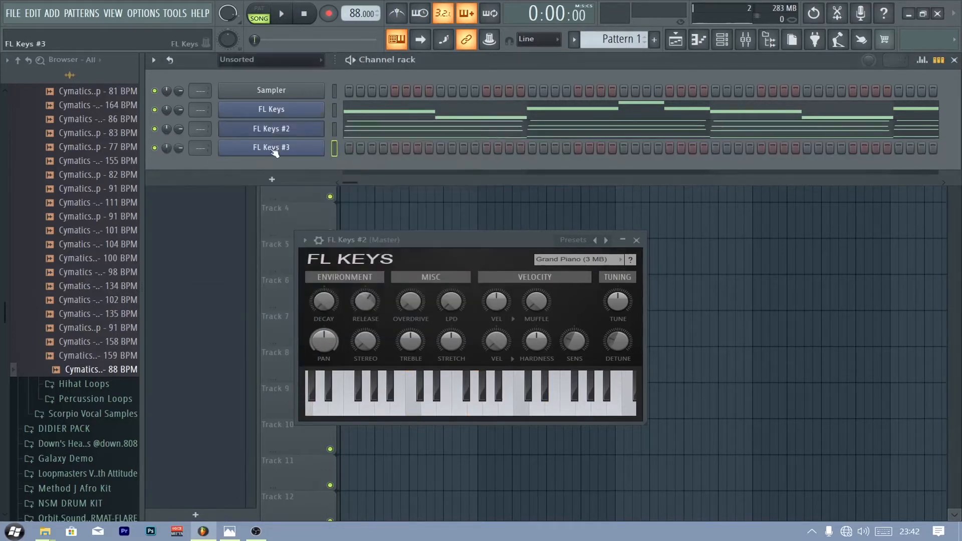
- In the FL Keys #3 piano roll, draw two consecutive half-bar notes per bar: G5 in bars 1 and 3, G#5 in bars 2 and 4
right_click(274, 149)
click(354, 147)
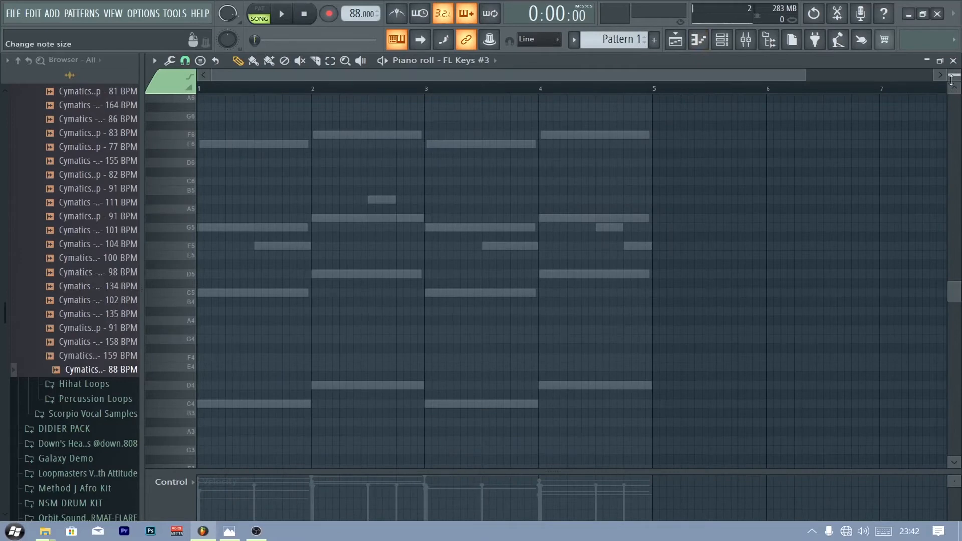
drag(208, 228, 157, 228)
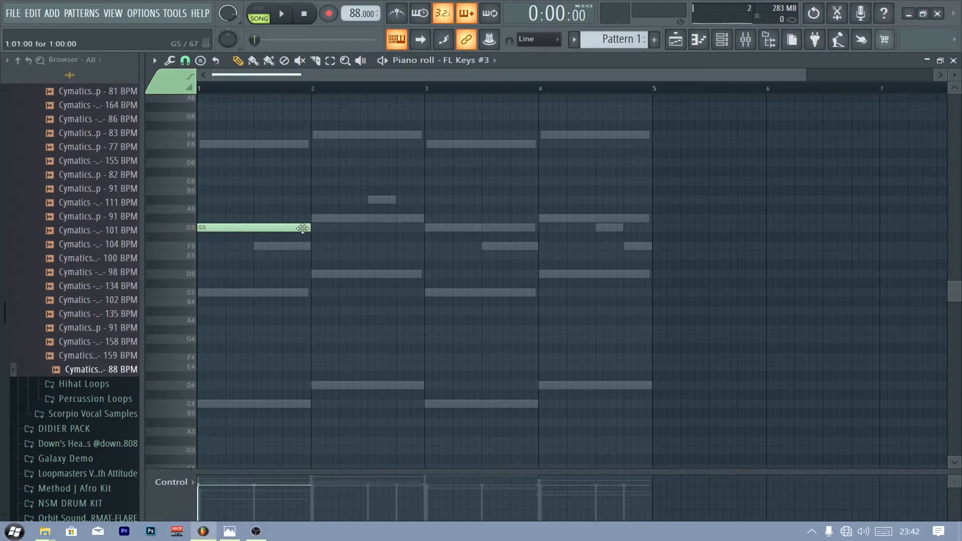
click(272, 227)
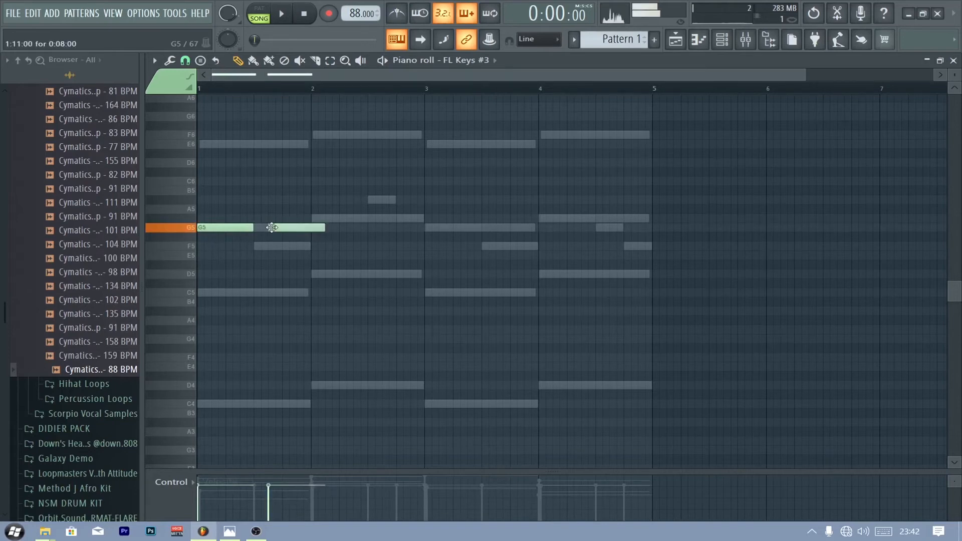
click(311, 218)
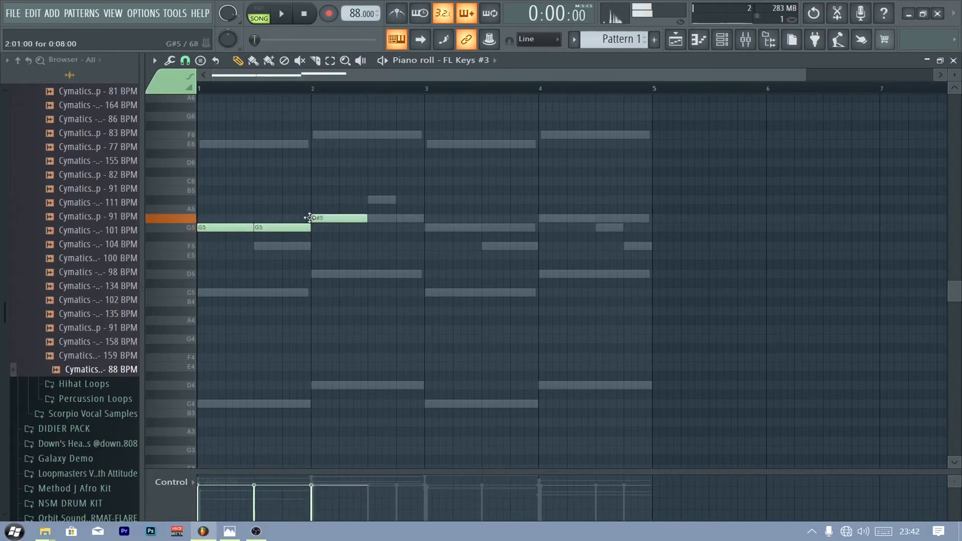
click(371, 219)
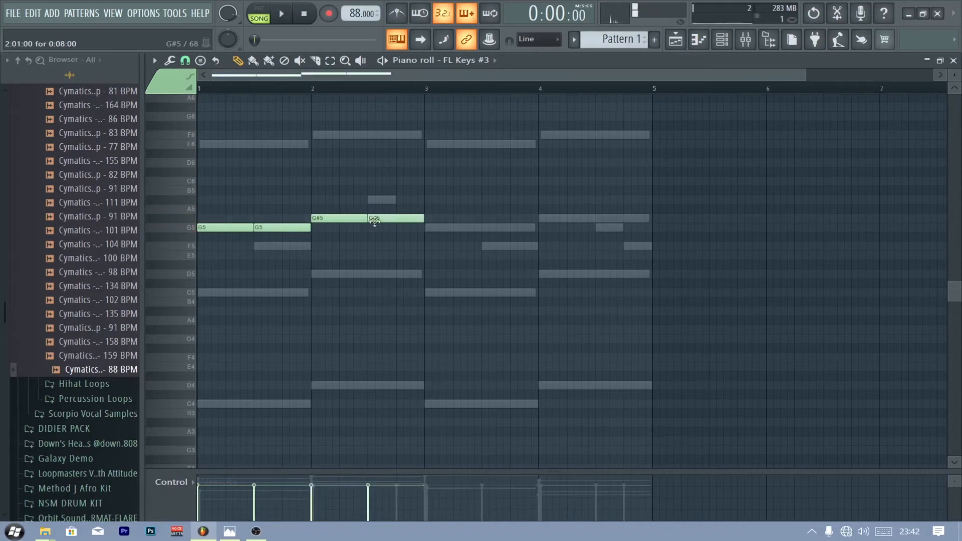
click(426, 228)
click(486, 228)
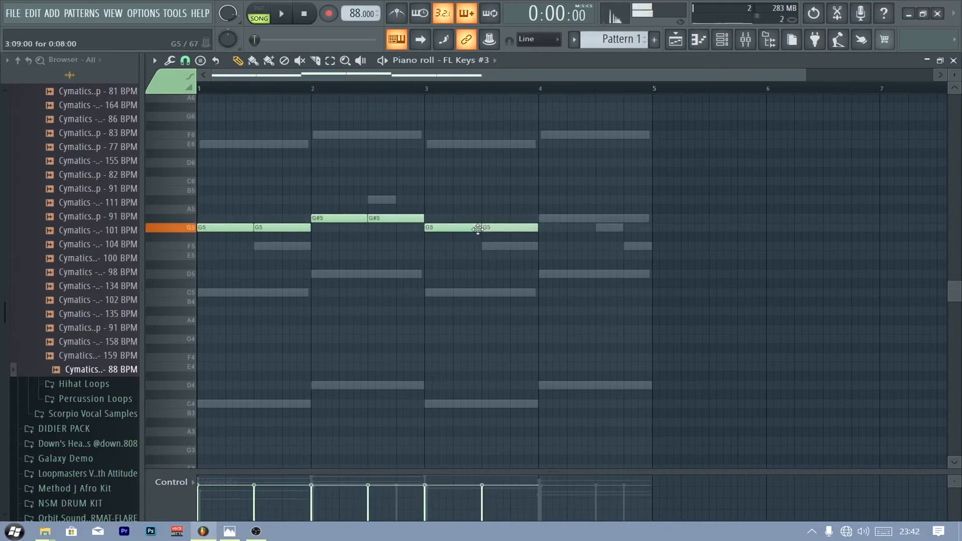
click(540, 219)
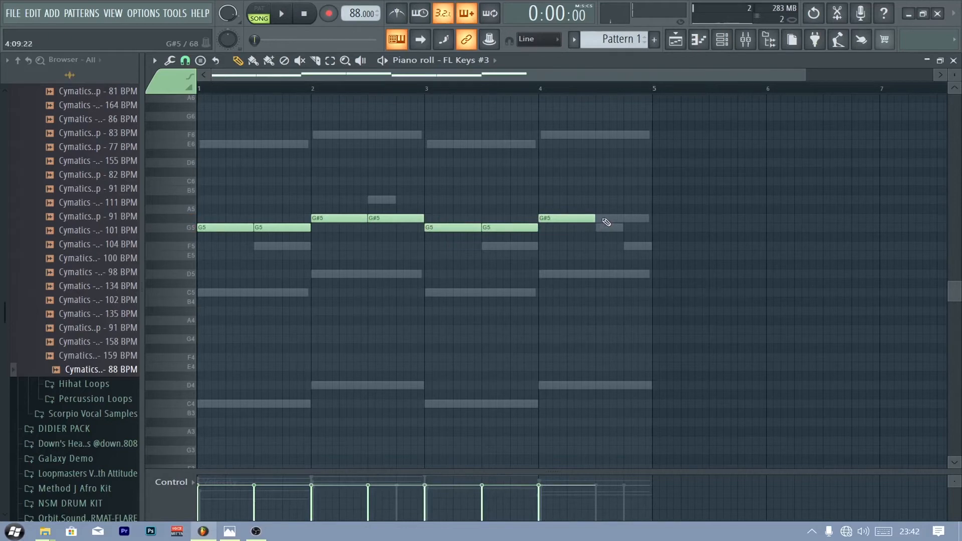
click(610, 218)
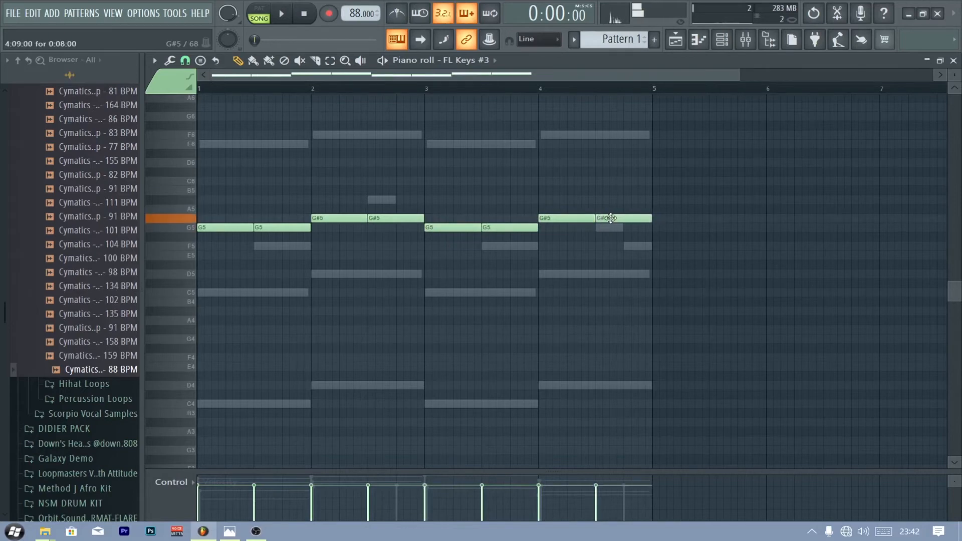
- Add two six-step C5 notes in bar 1, each starting two steps after a G5 note, and play back the part
click(378, 292)
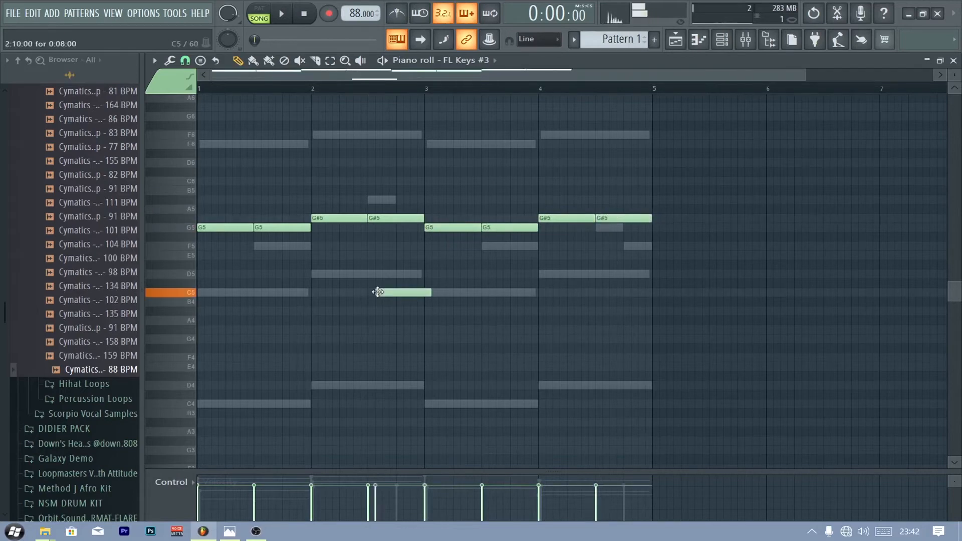
right_click(400, 295)
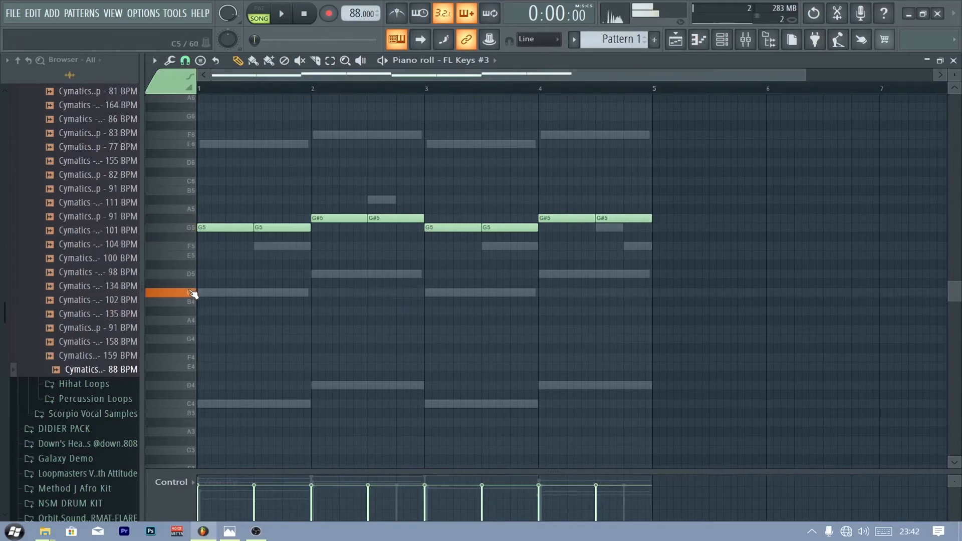
click(220, 294)
key(space)
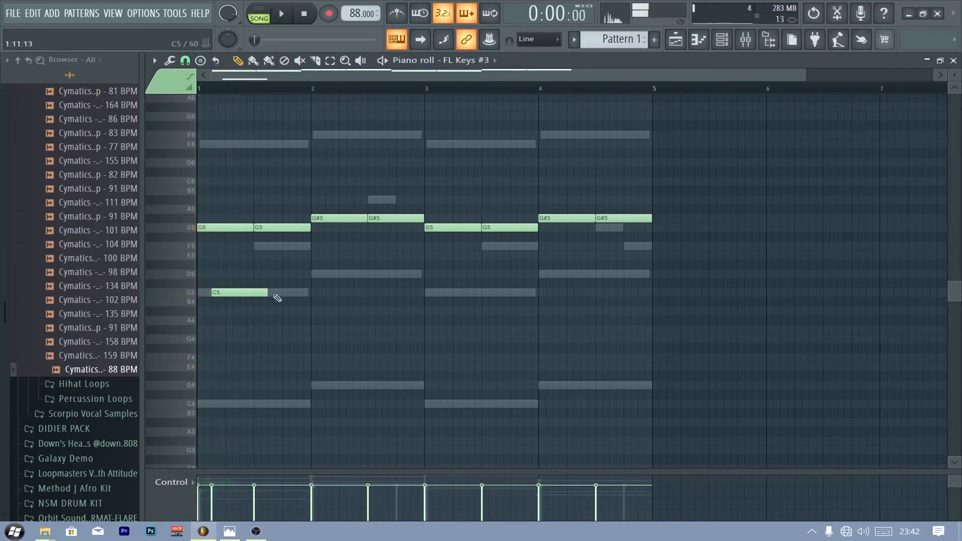
key(space)
drag(275, 297, 254, 295)
click(275, 294)
key(space)
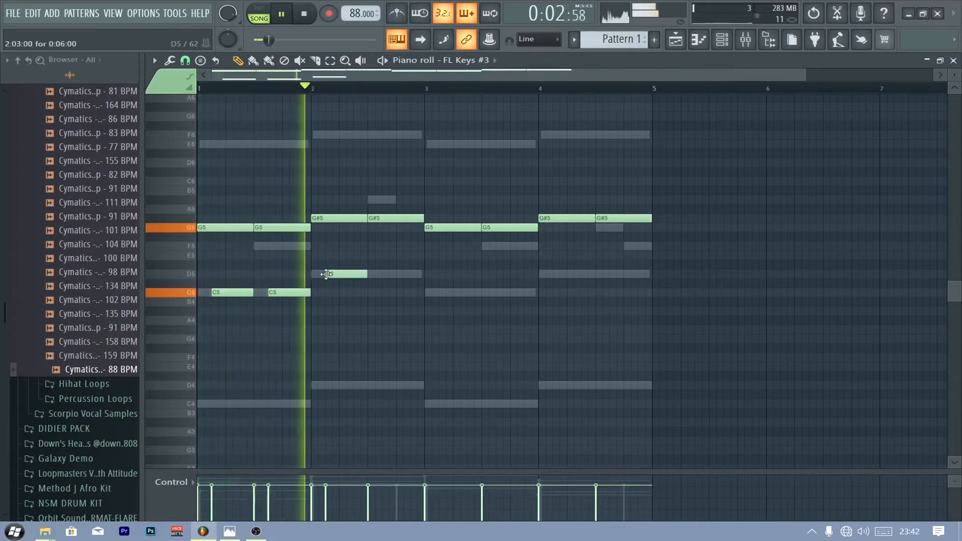
- Repeat the offset six-step note pairs on D5 in bar 2, C5 in bar 3 and D5 in bar 4
click(331, 276)
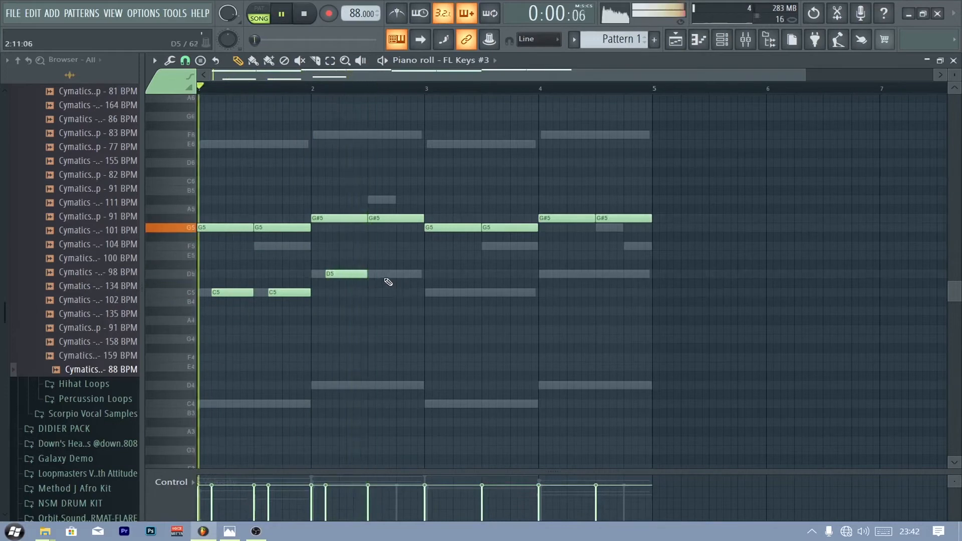
click(384, 275)
click(442, 294)
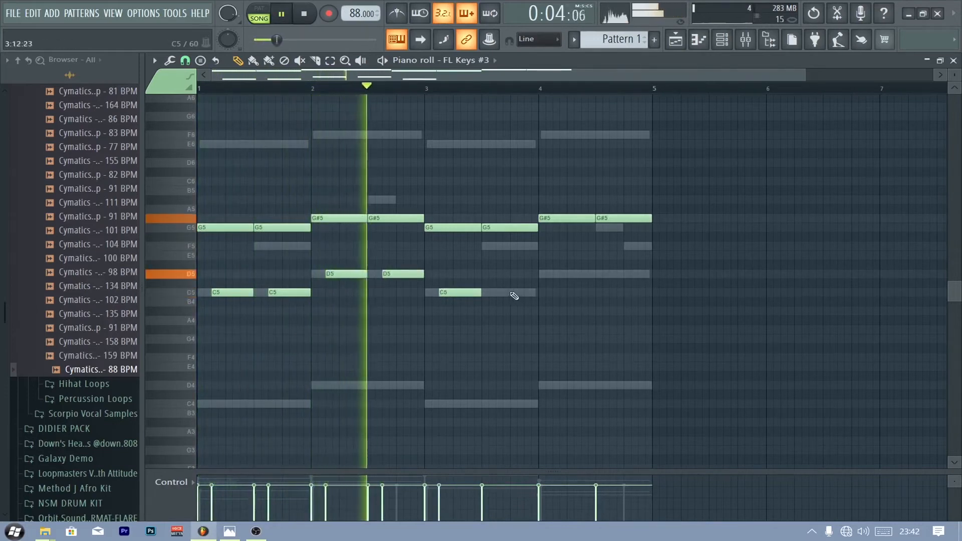
click(498, 294)
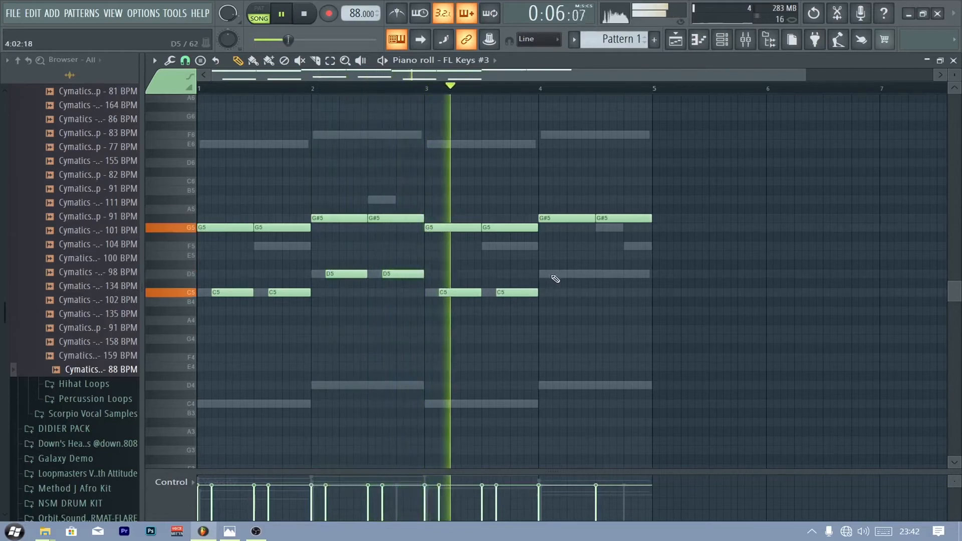
click(561, 274)
drag(561, 274, 554, 274)
key(space)
key(space)
key(space)
click(608, 274)
- Play the FL Keys #3 part from the beginning several times to judge the note pattern, and stop playback
key(space)
key(space)
key(space)
key(space)
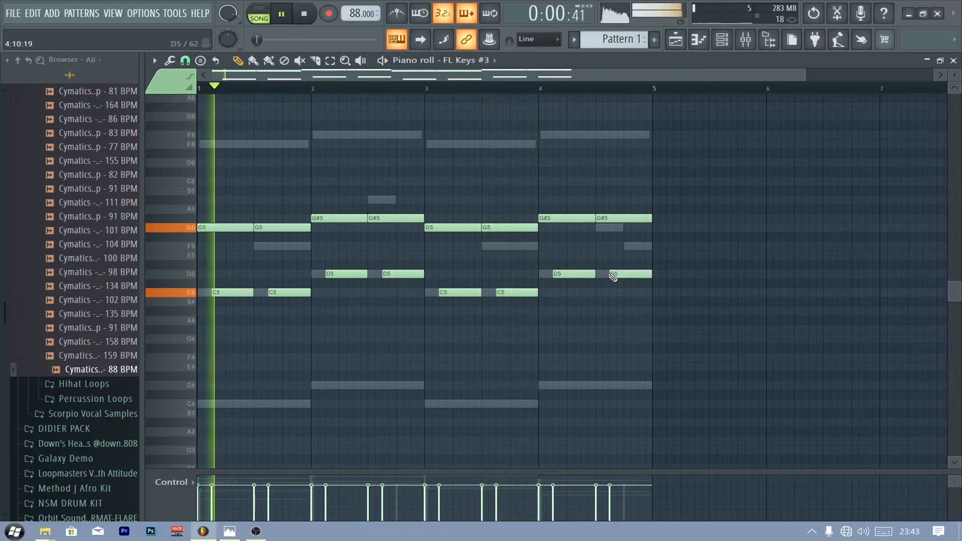
key(space)
key(space)
key(space)
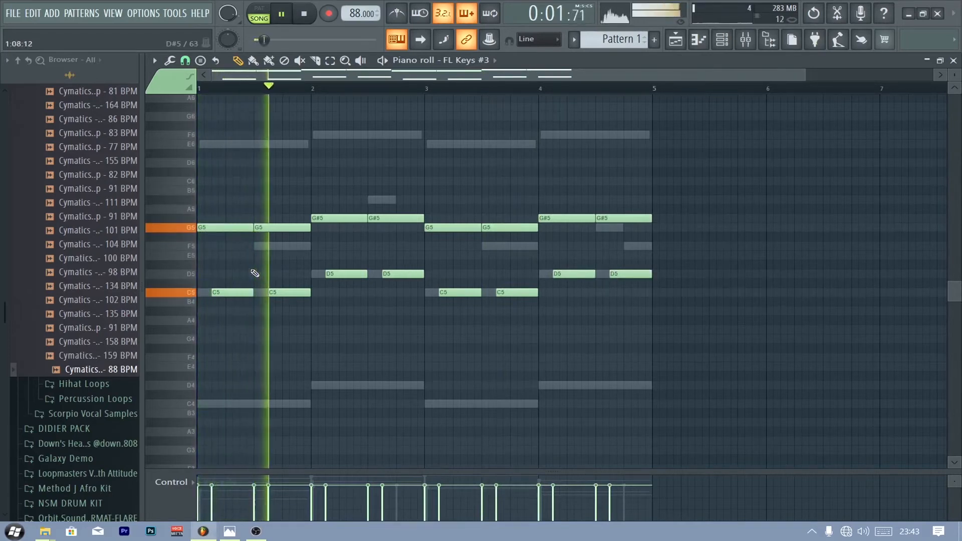
key(space)
key(space)
key(space)
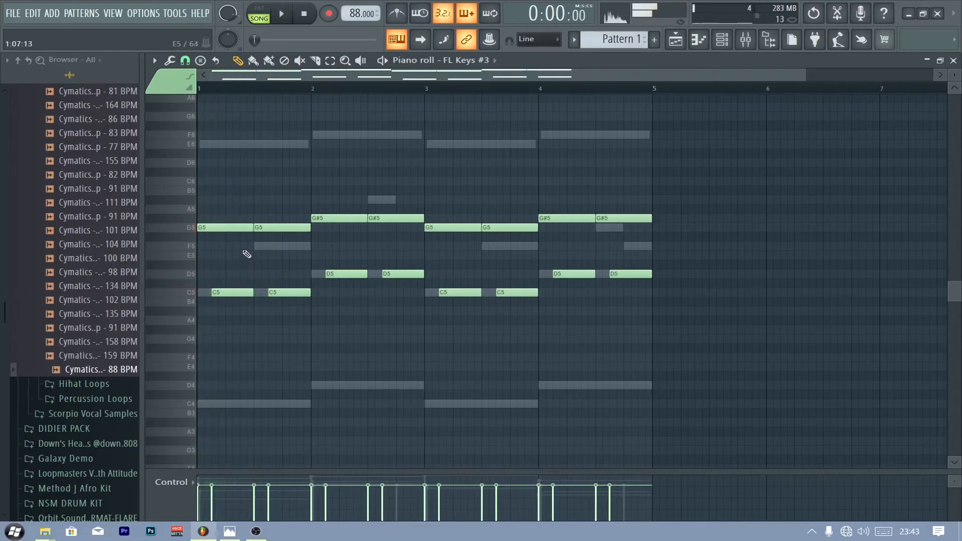
- Add a six-step F5 note at step 7 of bars 1 and 2 and audition the result
click(241, 247)
mouse_move(241, 249)
mouse_down()
mouse_move(240, 266)
mouse_move(239, 249)
mouse_up()
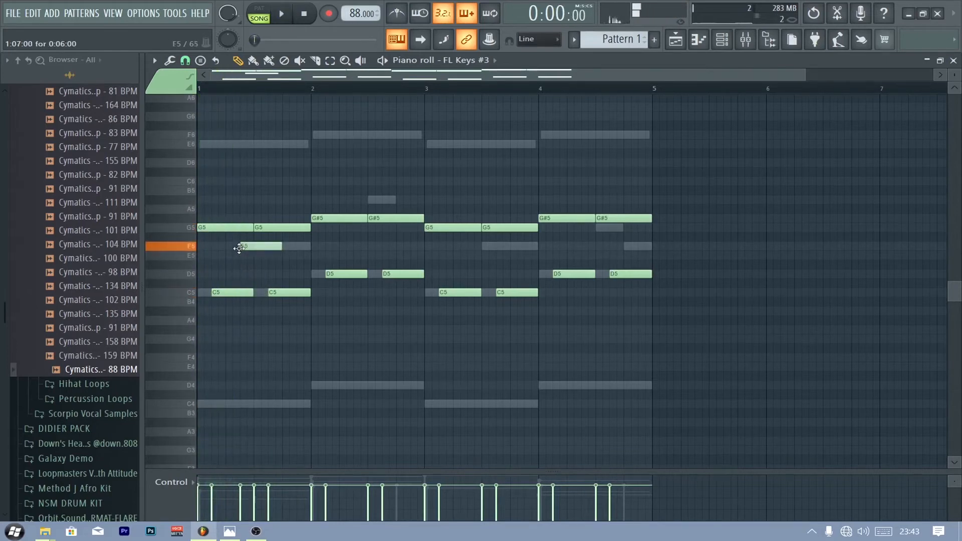
key(space)
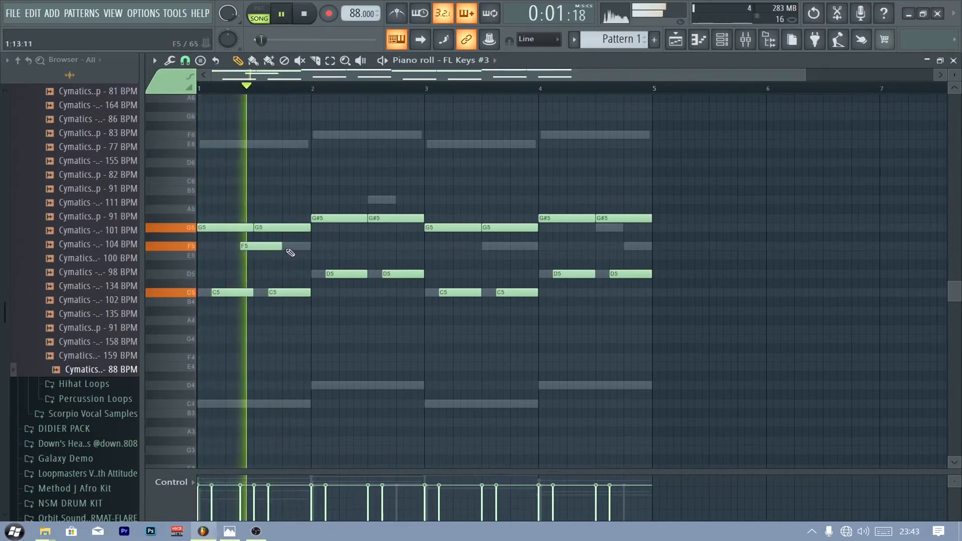
key(space)
click(351, 247)
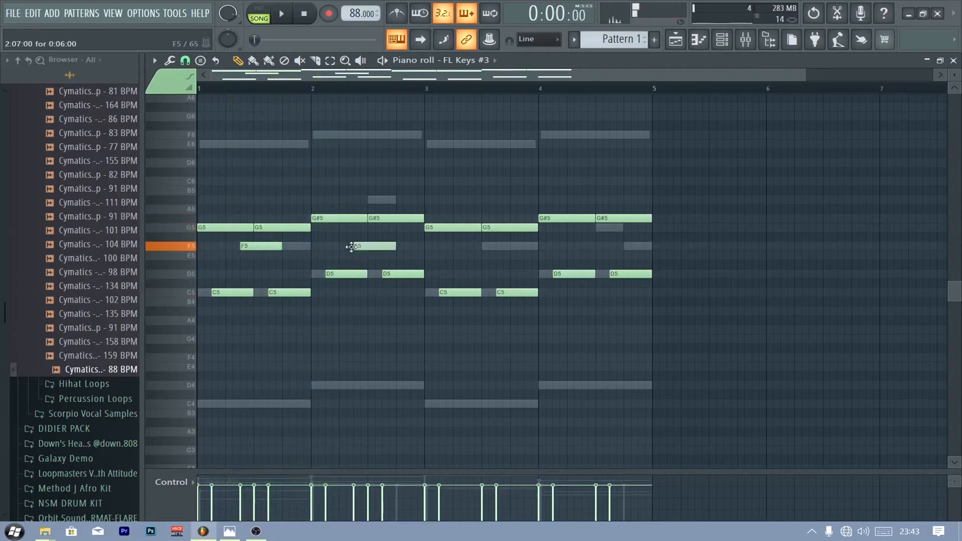
drag(341, 246, 348, 247)
key(space)
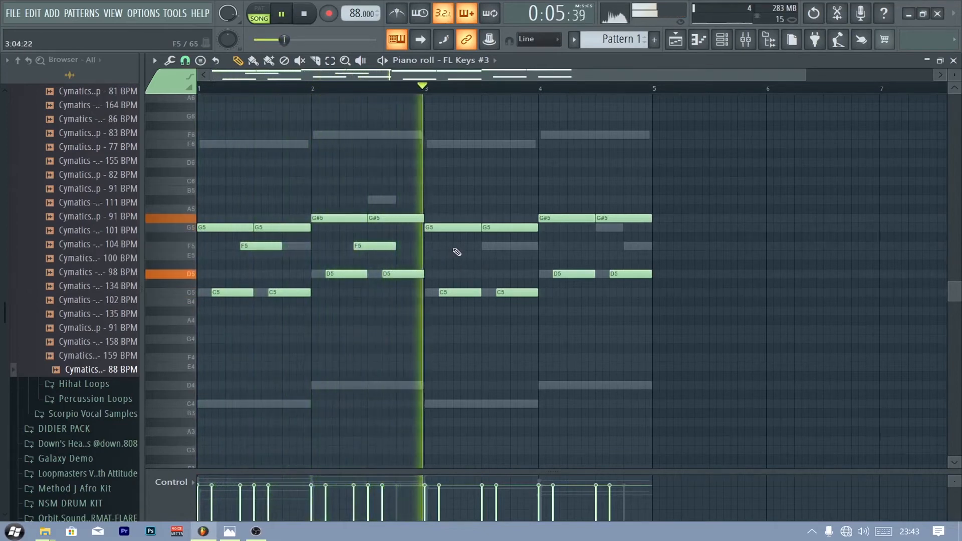
- Add matching six-step F5 notes at step 7 of bars 3 and 4, play back the part and close the piano roll
key(space)
click(449, 246)
drag(449, 247, 469, 247)
click(542, 248)
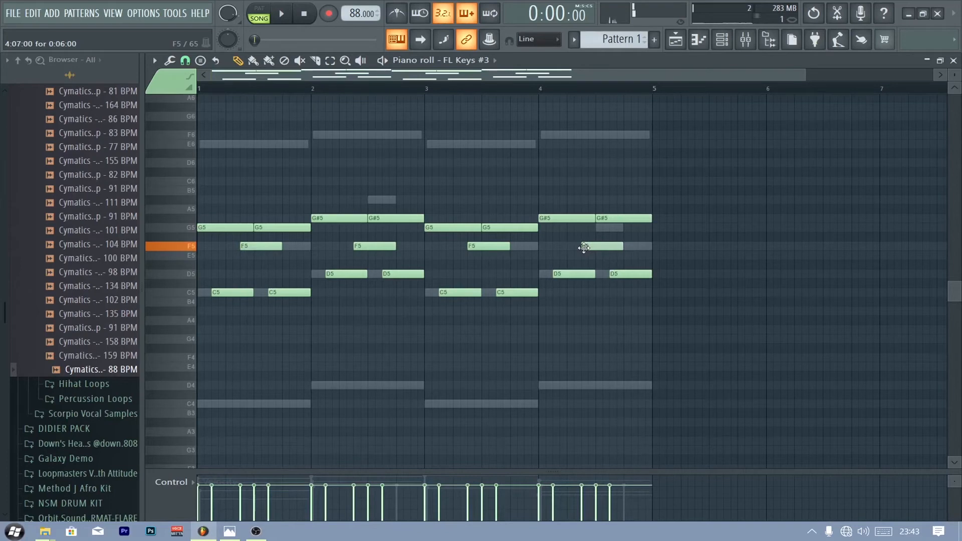
key(space)
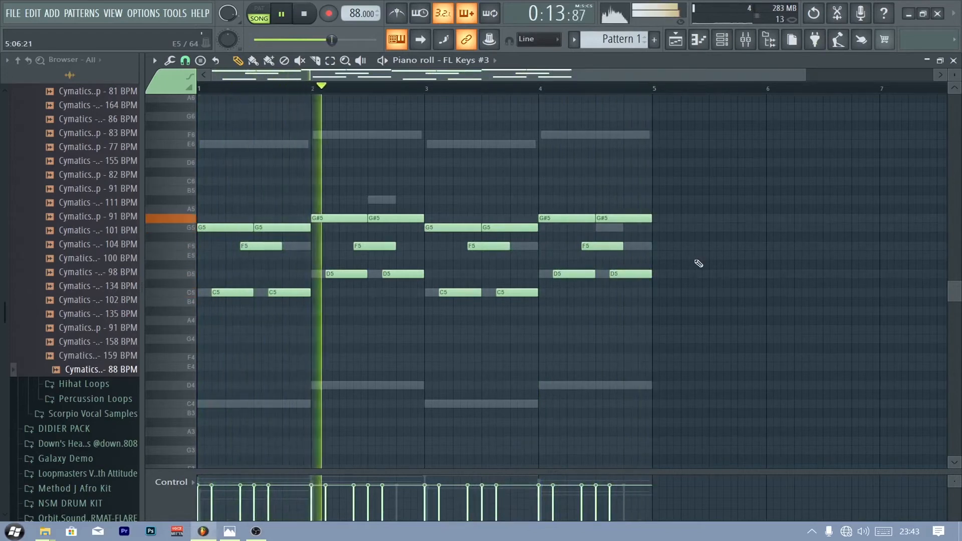
click(953, 60)
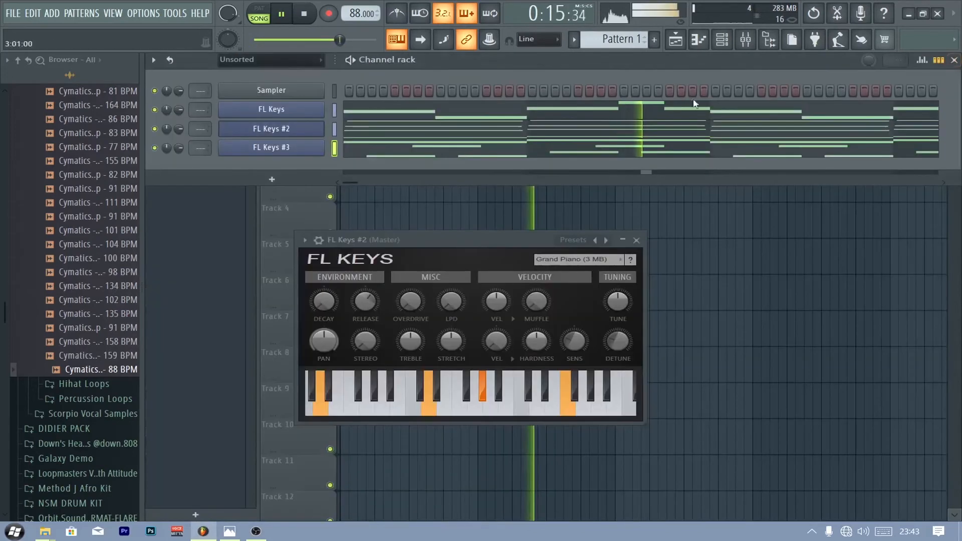
key(space)
- Add a reFX Nexus channel, load the ST Big DramaStrings preset from its string search category and close the plugin window
click(271, 180)
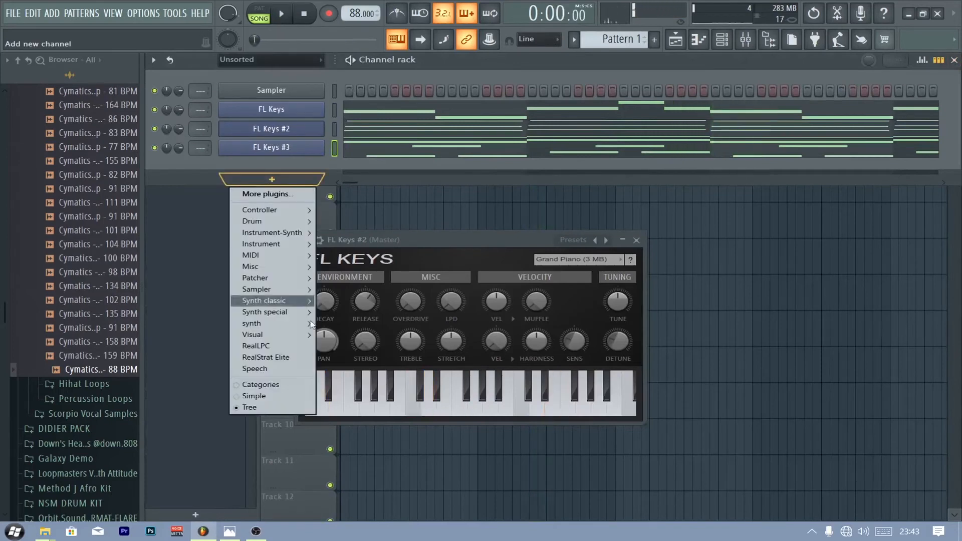
mouse_move(297, 325)
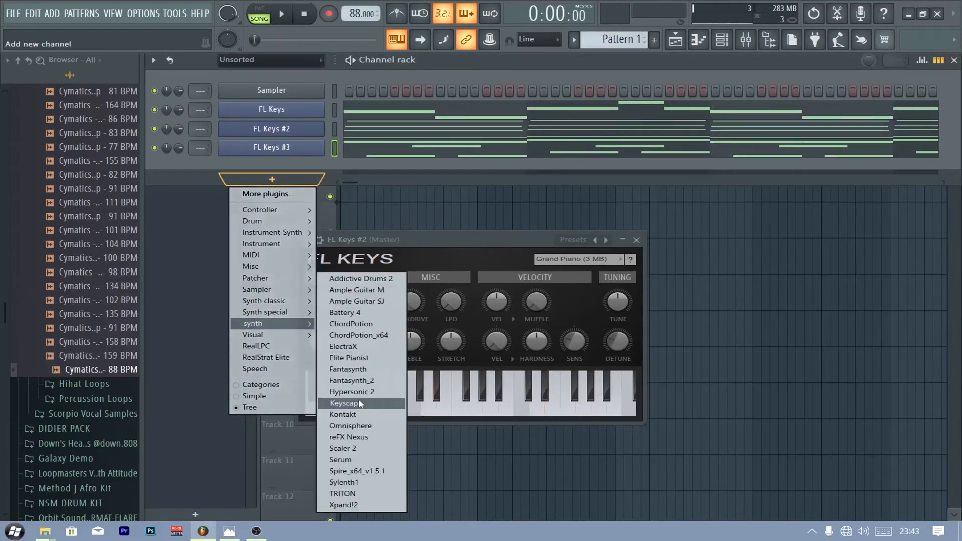
click(348, 437)
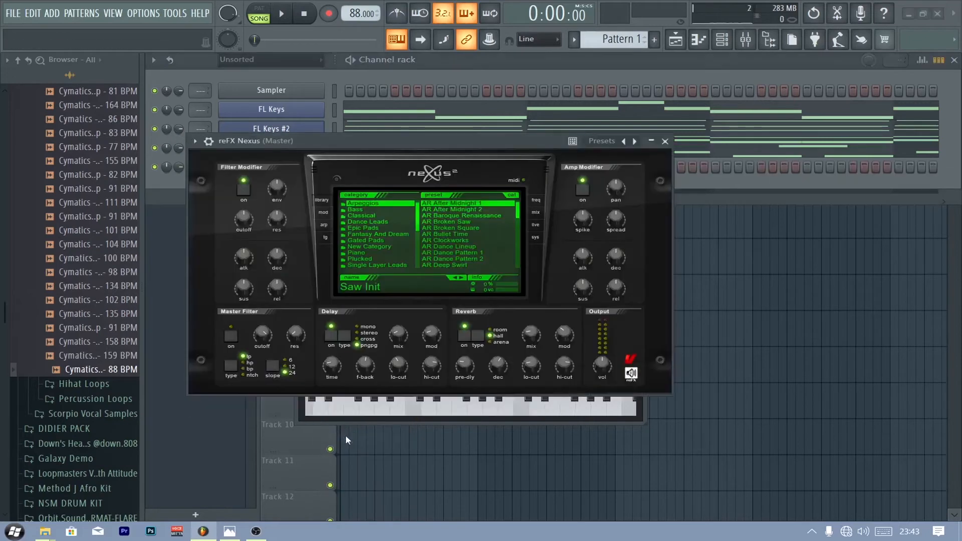
drag(417, 226, 413, 263)
click(381, 263)
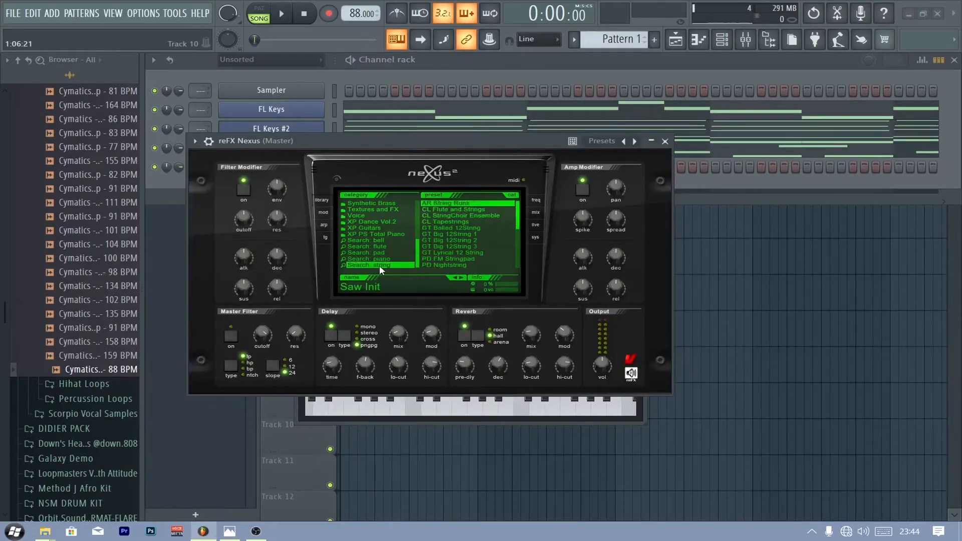
drag(518, 220, 518, 233)
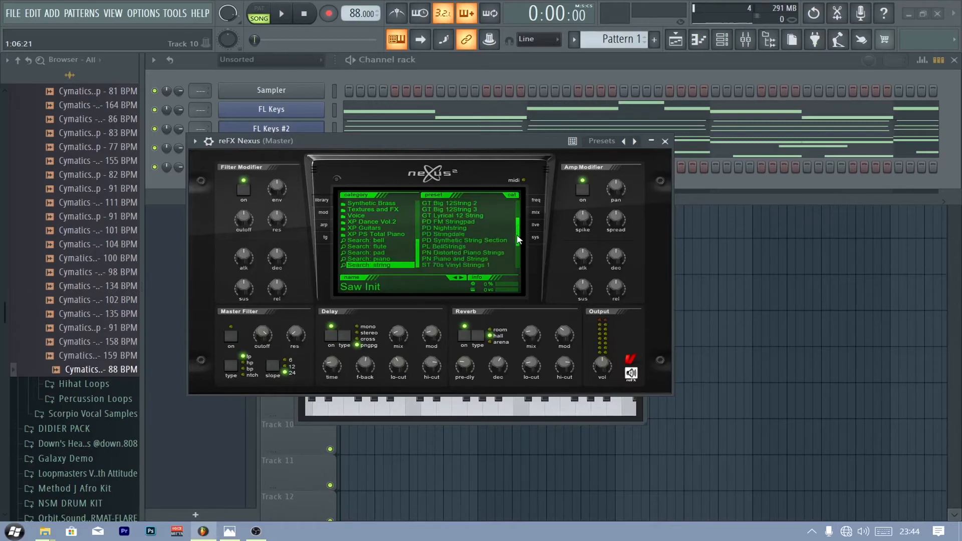
click(457, 240)
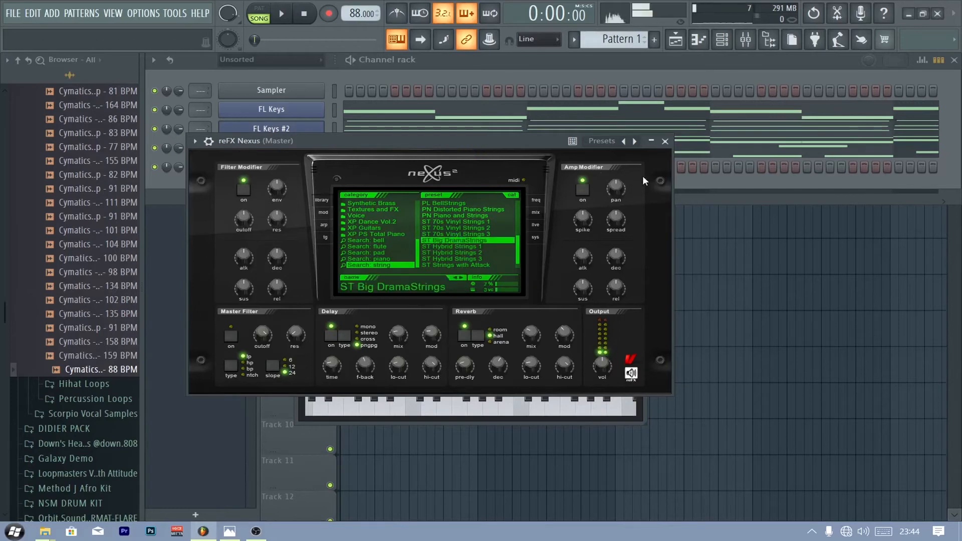
click(665, 146)
- In the reFX Nexus piano roll, add six-step notes at the start of bars 1 to 4, alternating G5 and G#5, and close it
right_click(310, 167)
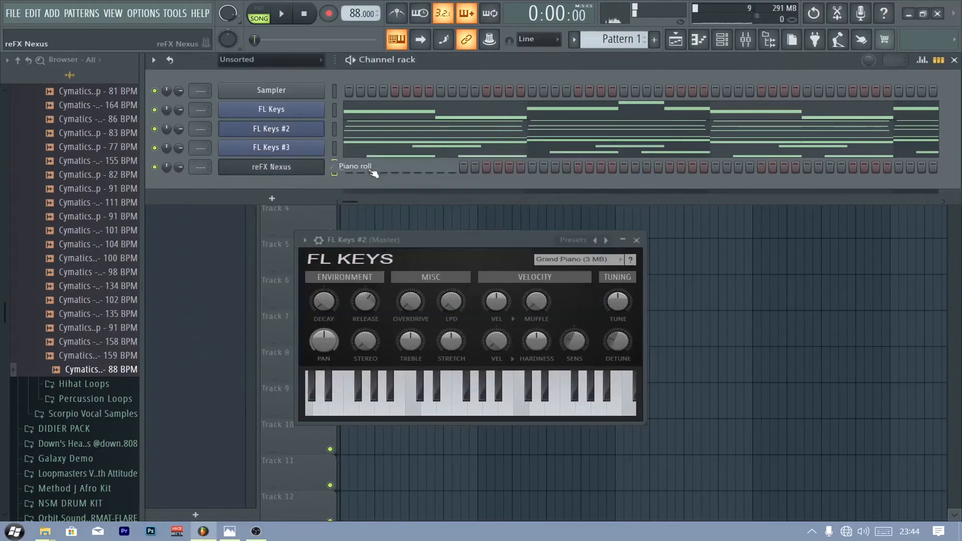
click(354, 167)
key(space)
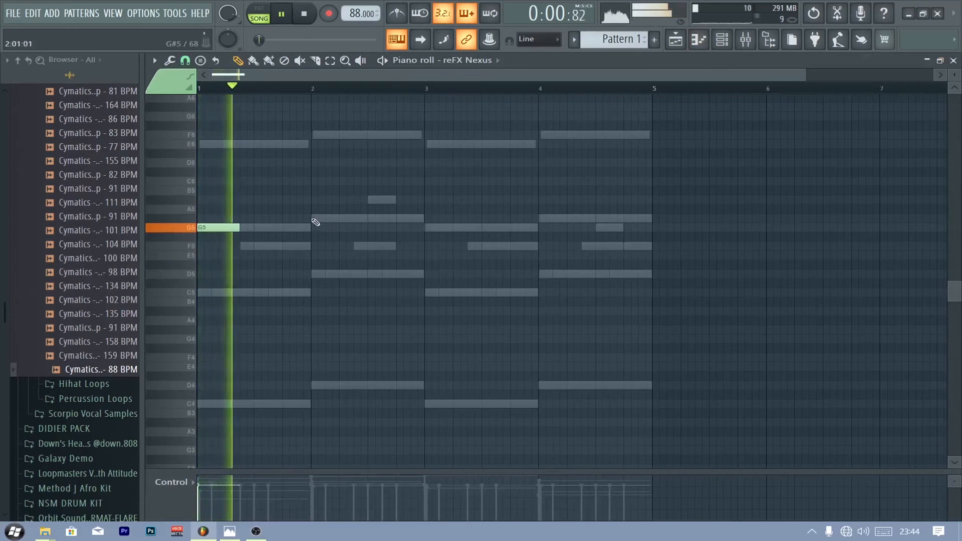
drag(239, 229, 226, 228)
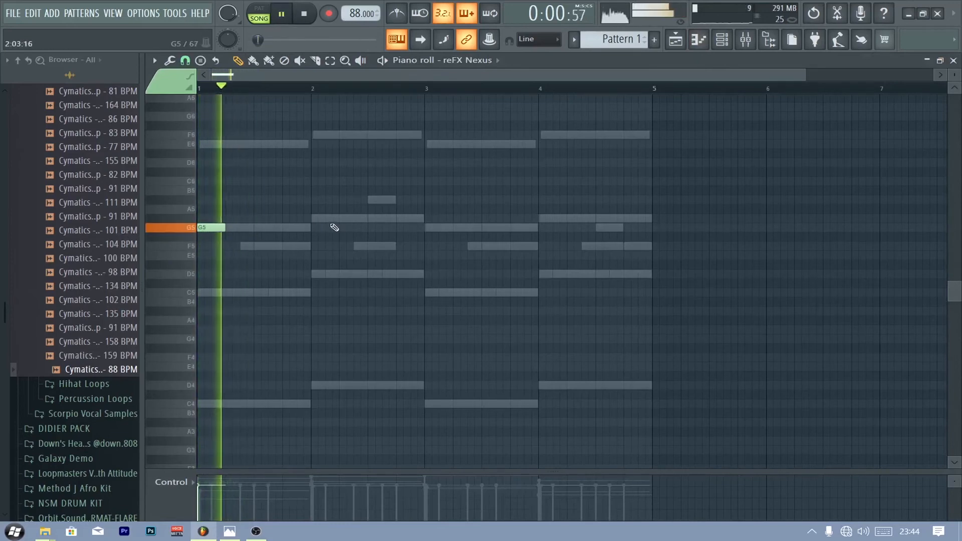
drag(226, 228, 239, 228)
click(315, 220)
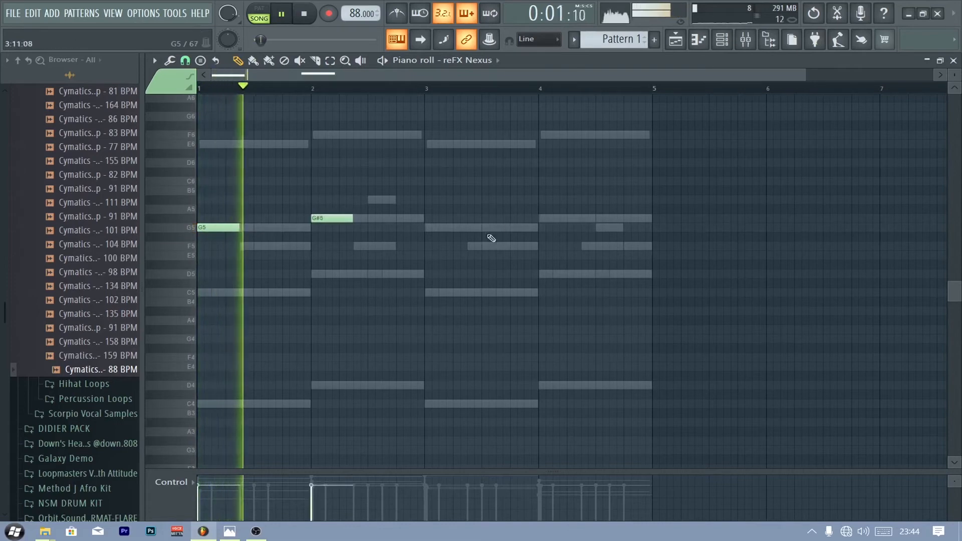
click(429, 228)
click(539, 219)
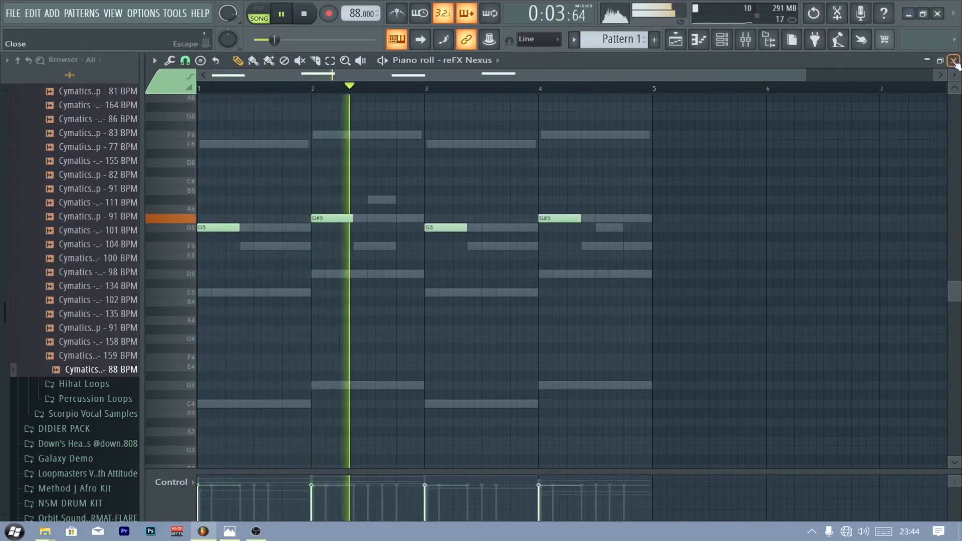
click(954, 61)
- Rename the first FL Keys channel as MELODIE
right_click(325, 114)
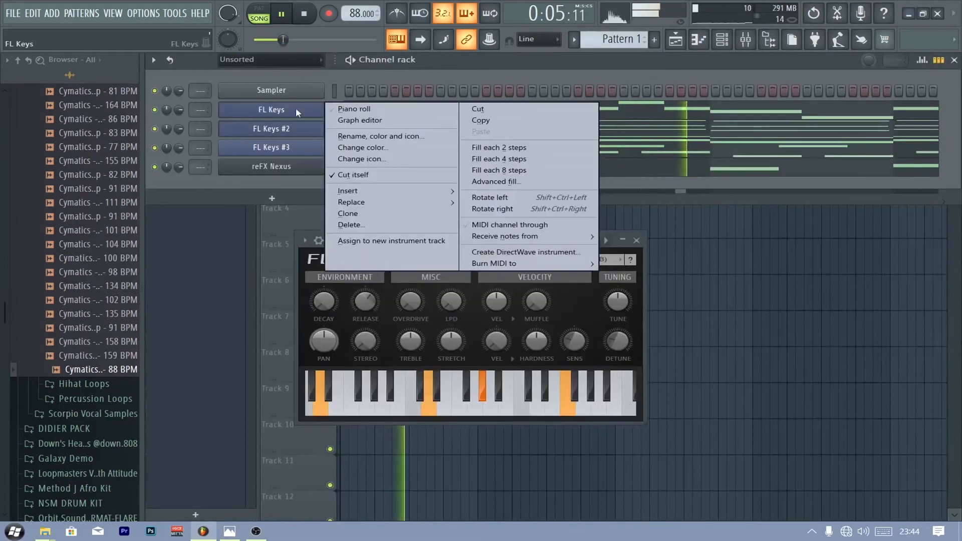
click(356, 133)
text(MEODE)
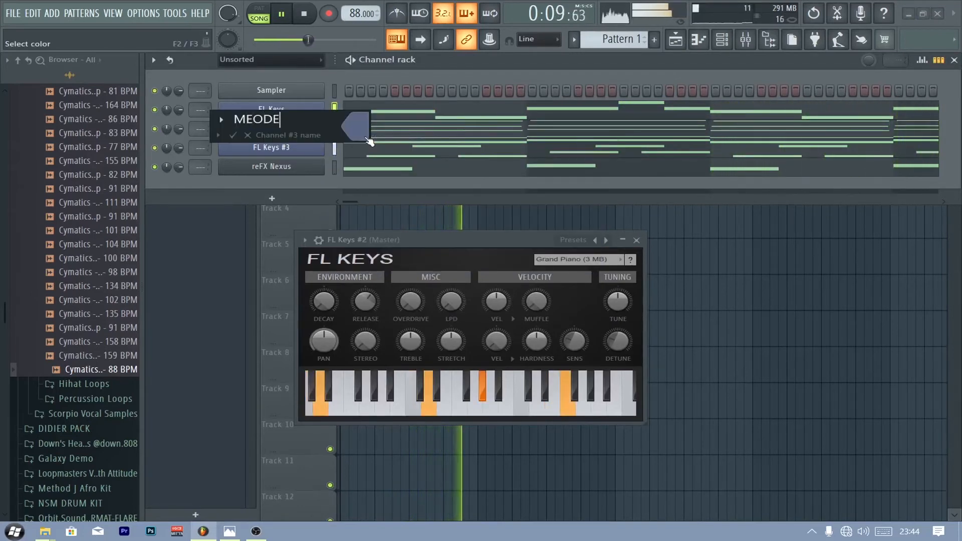
key(BackSpace)
text(LODIE)
key(Return)
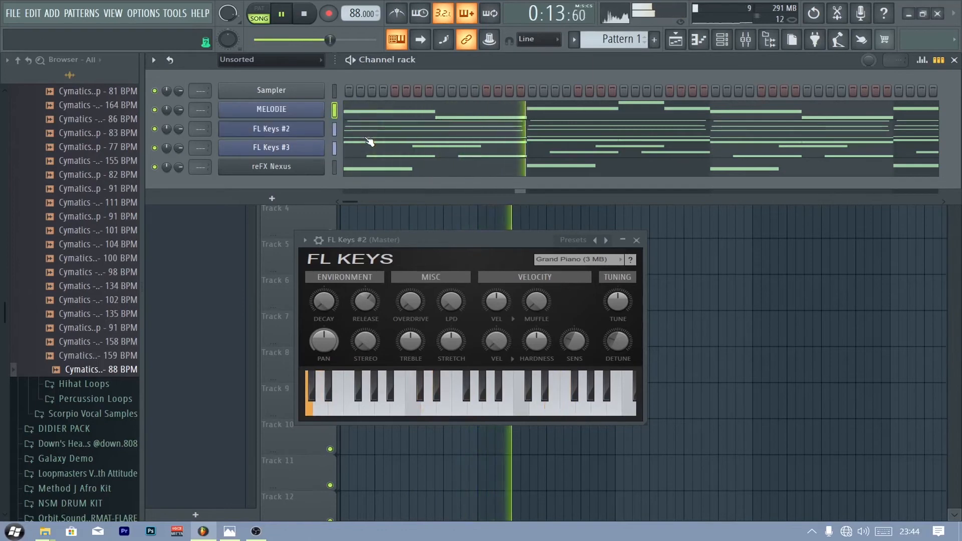
- Rename the FL Keys #2 channel as ACCORD
right_click(320, 128)
click(374, 155)
text(ACC)
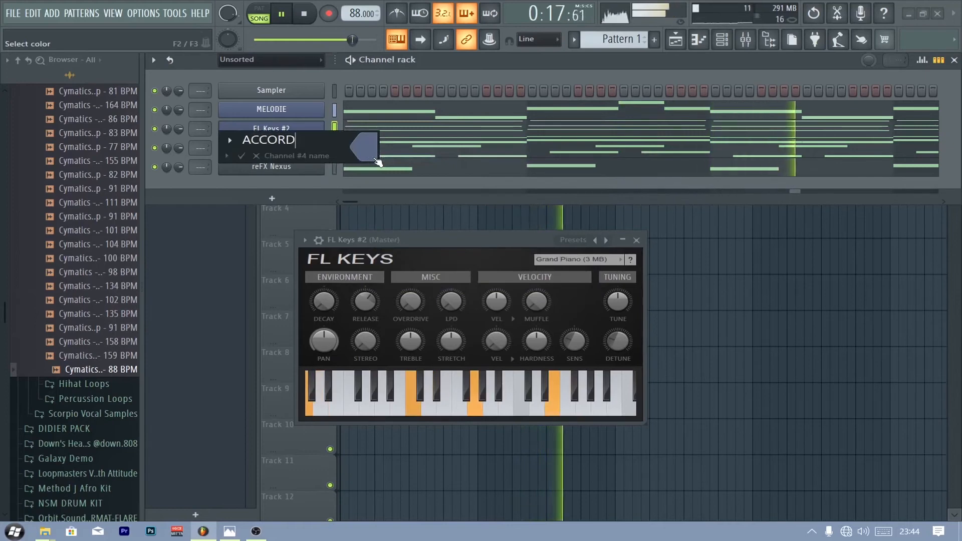
text(ORD)
key(Return)
- Rename the FL Keys #3 channel as CONTRE MELO
right_click(321, 148)
click(370, 174)
text(CONT)
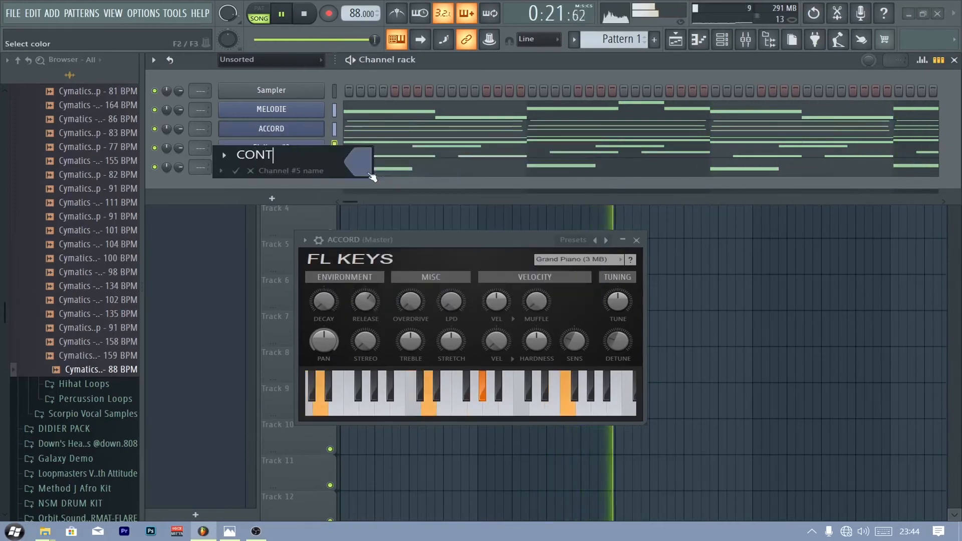
text(RE MELO)
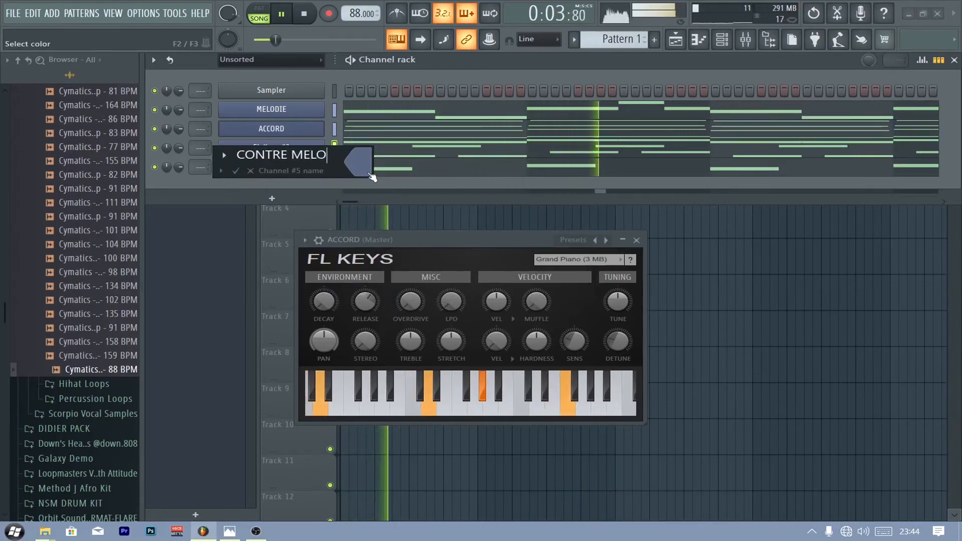
key(Return)
- Rename the reFX Nexus channel as STRING
right_click(280, 166)
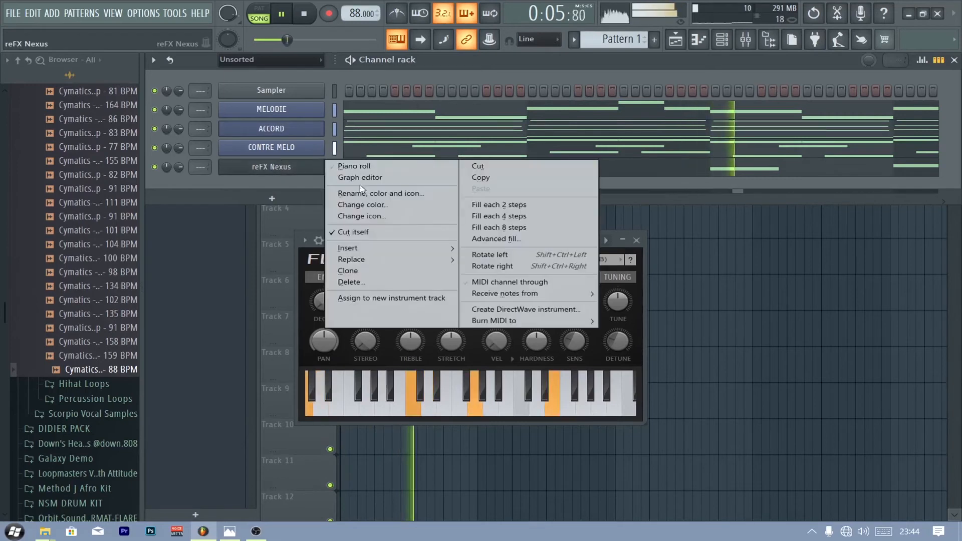
click(377, 215)
text(STRING)
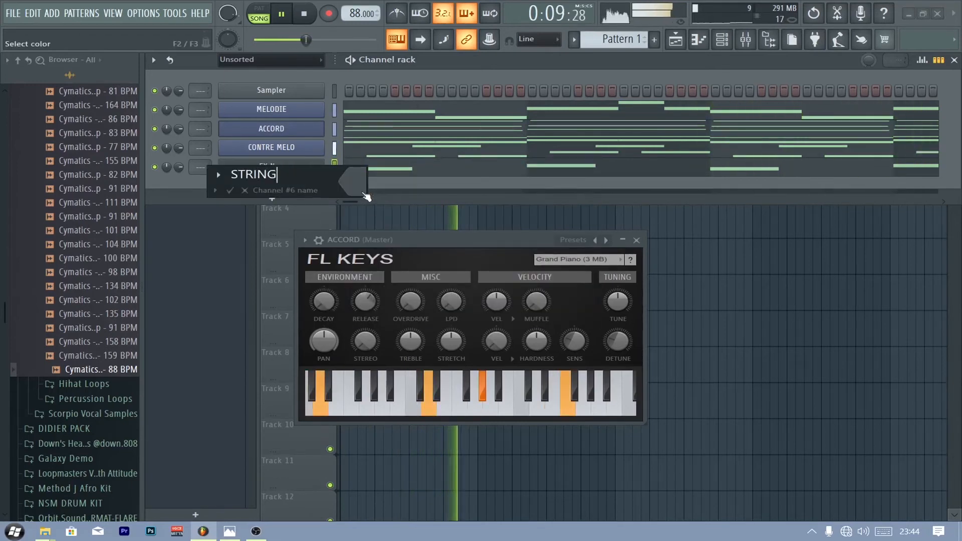
key(Return)
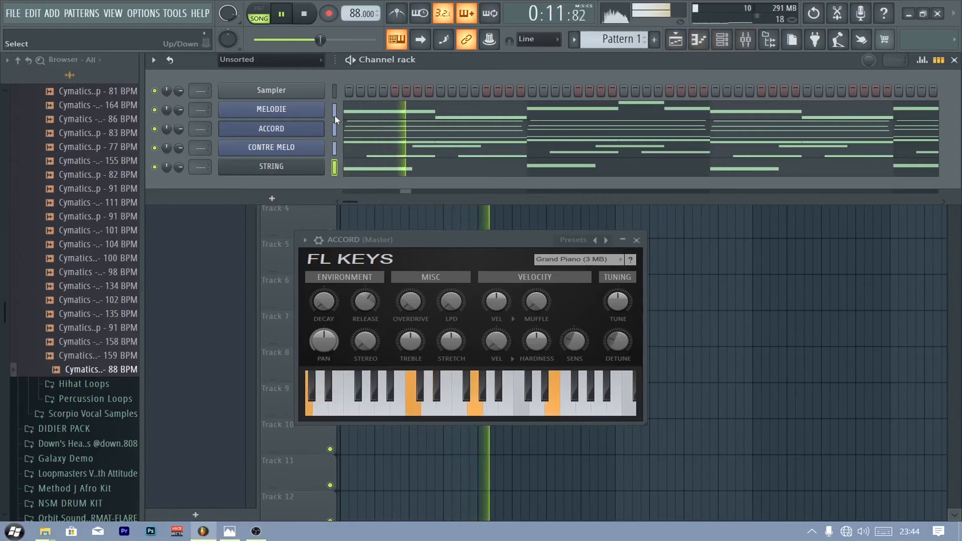
- Route the MELODIE, ACCORD, CONTRE MELO and STRING channels to consecutive mixer tracks starting from Insert 10, and restart playback
click(750, 43)
drag(449, 191, 427, 185)
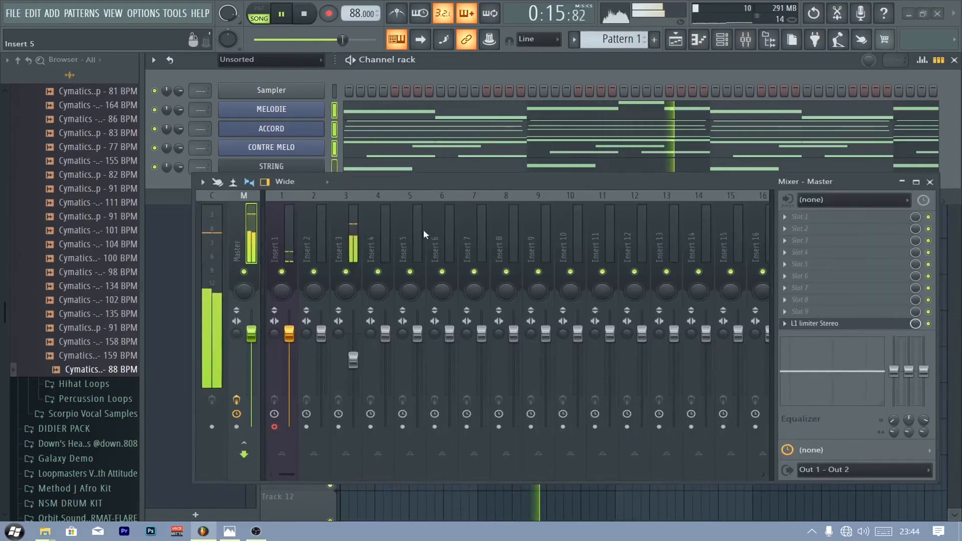
click(572, 223)
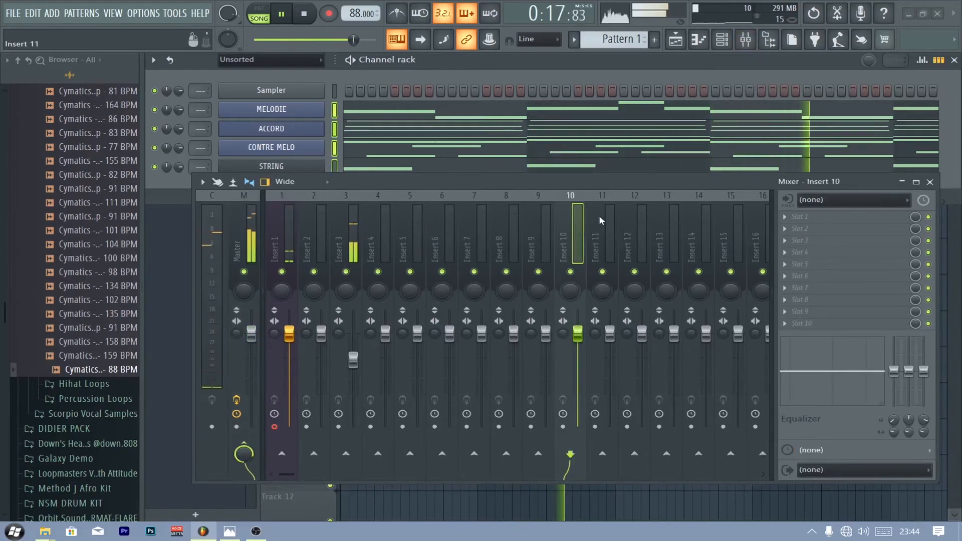
scroll(501, 224, down, 3)
key(space)
right_click(479, 231)
mouse_move(609, 310)
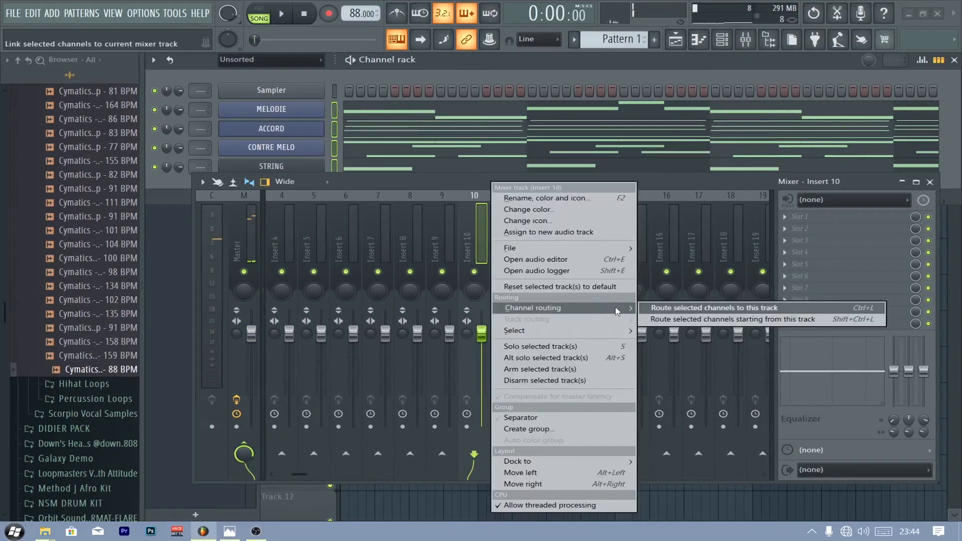
click(674, 320)
key(space)
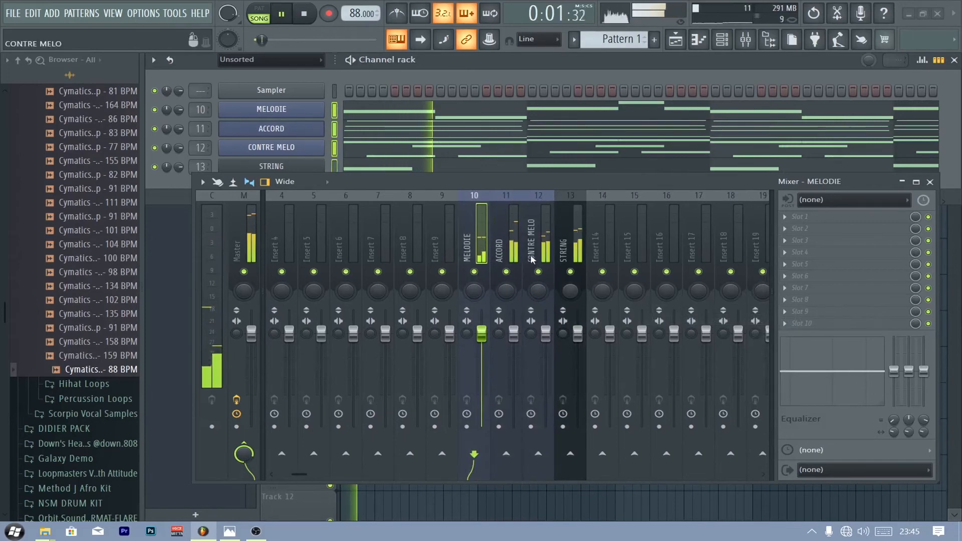
- Check the master level during playback and solo the MELODIE mixer track
scroll(533, 258, up, 3)
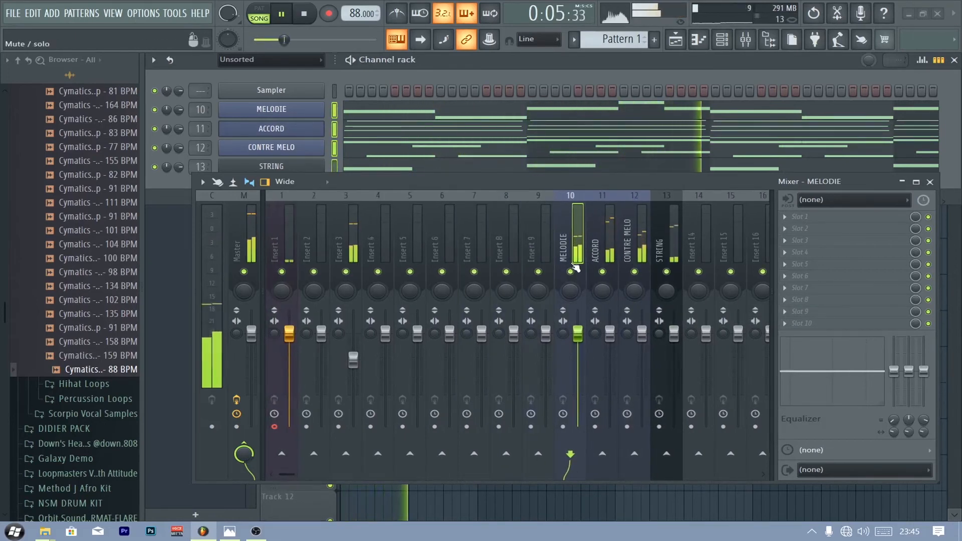
click(252, 239)
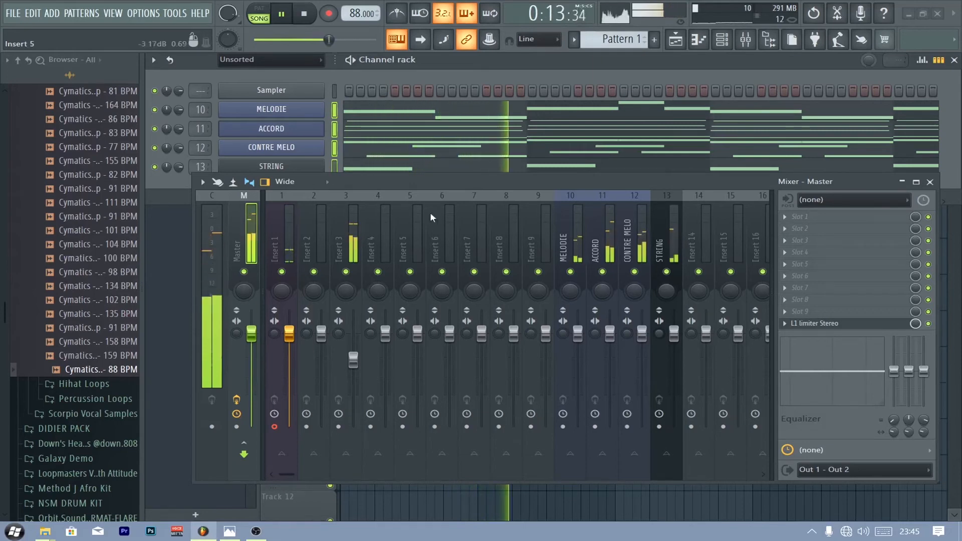
click(574, 278)
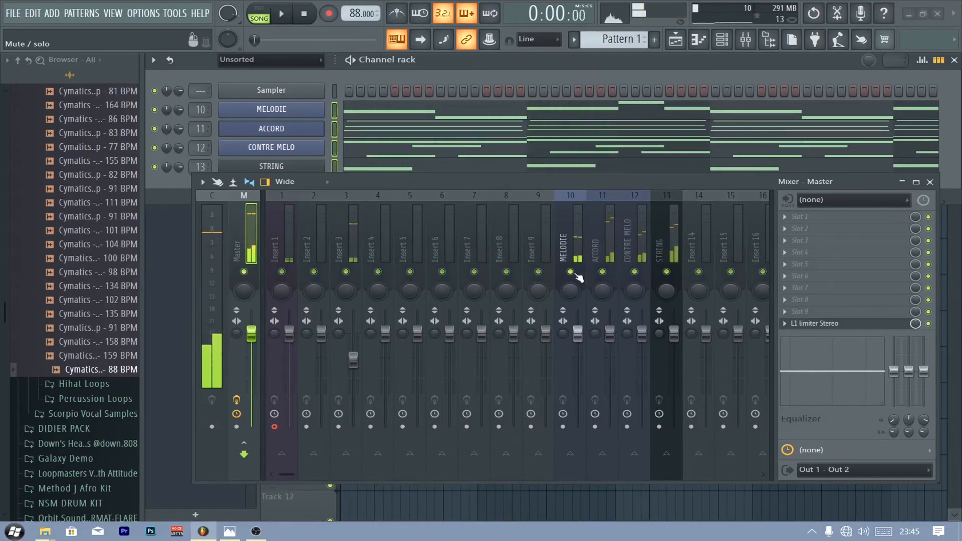
scroll(629, 249, down, 1)
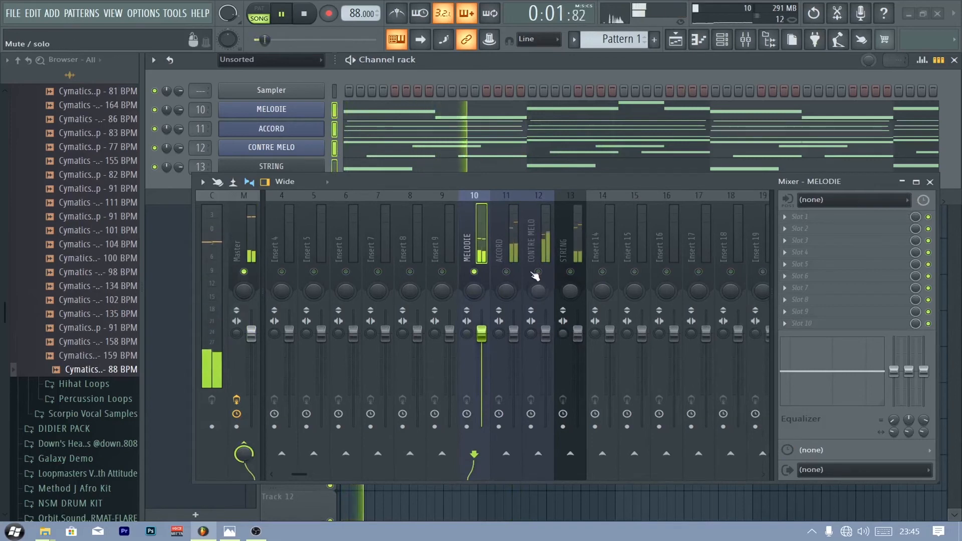
- Select the MELODIE, ACCORD, CONTRE MELO and STRING mixer tracks together and route them only to Insert 14
ctrl+shift+click(515, 256)
ctrl+shift+click(555, 244)
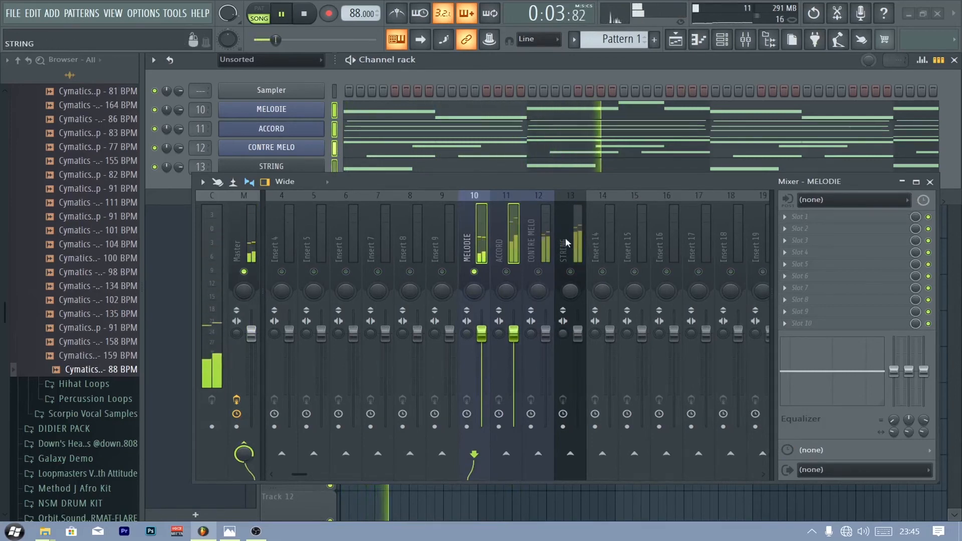
ctrl+shift+click(553, 243)
right_click(602, 453)
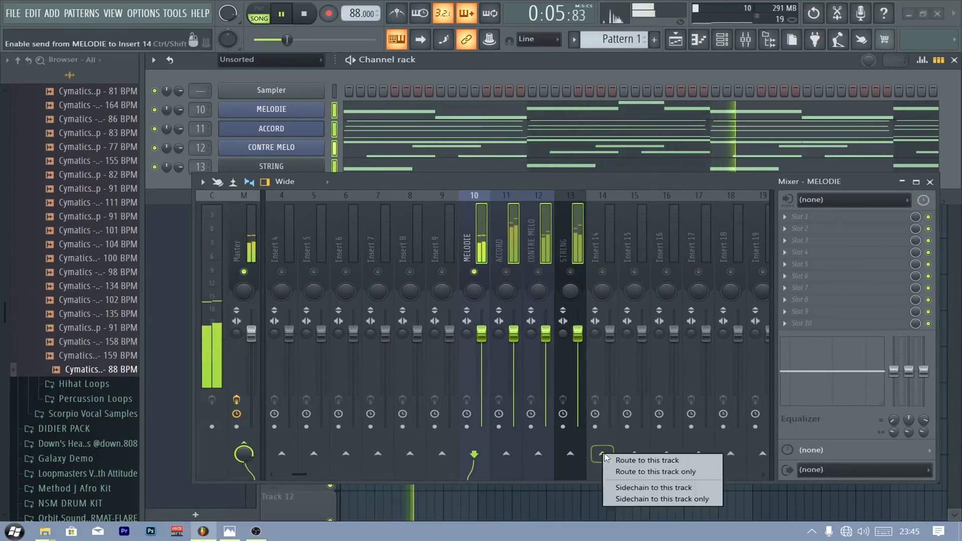
click(621, 469)
click(610, 243)
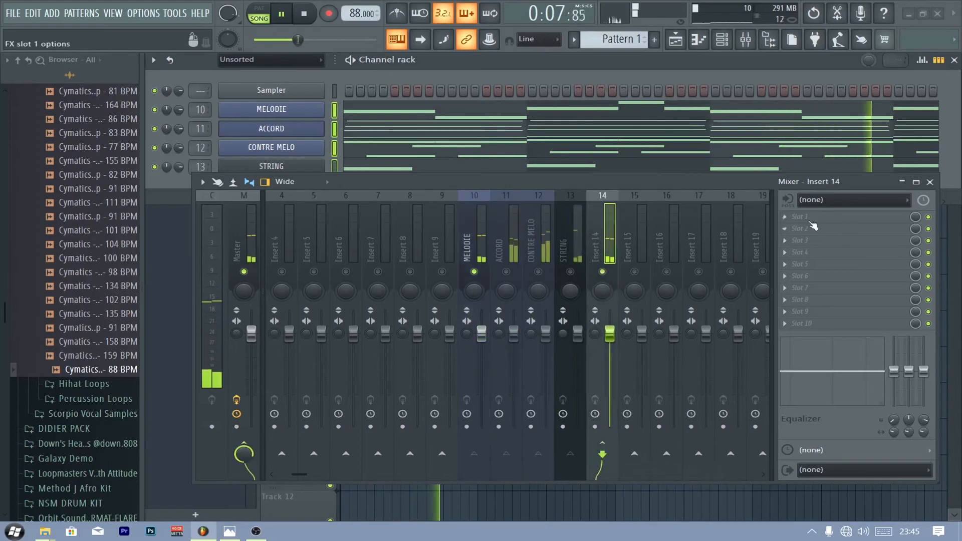
click(827, 217)
mouse_move(822, 229)
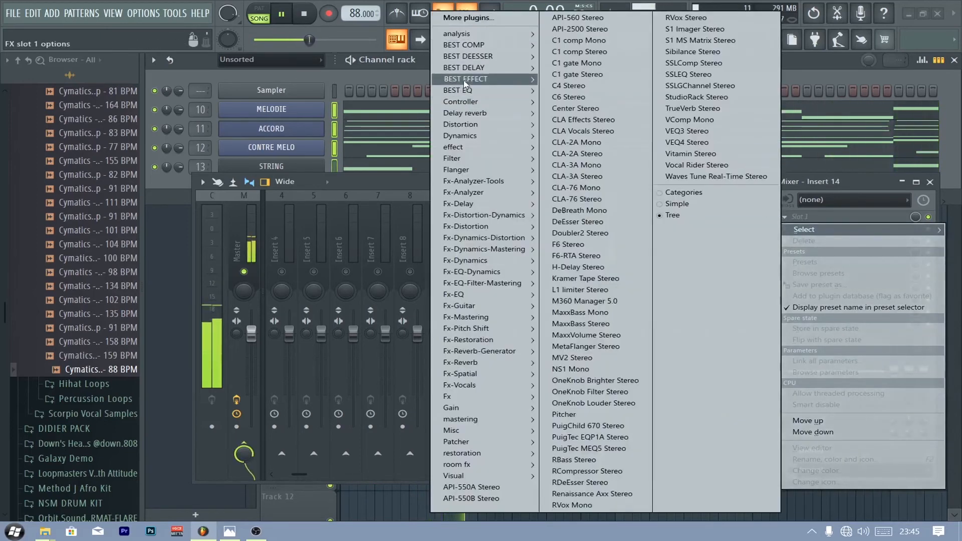
mouse_move(463, 84)
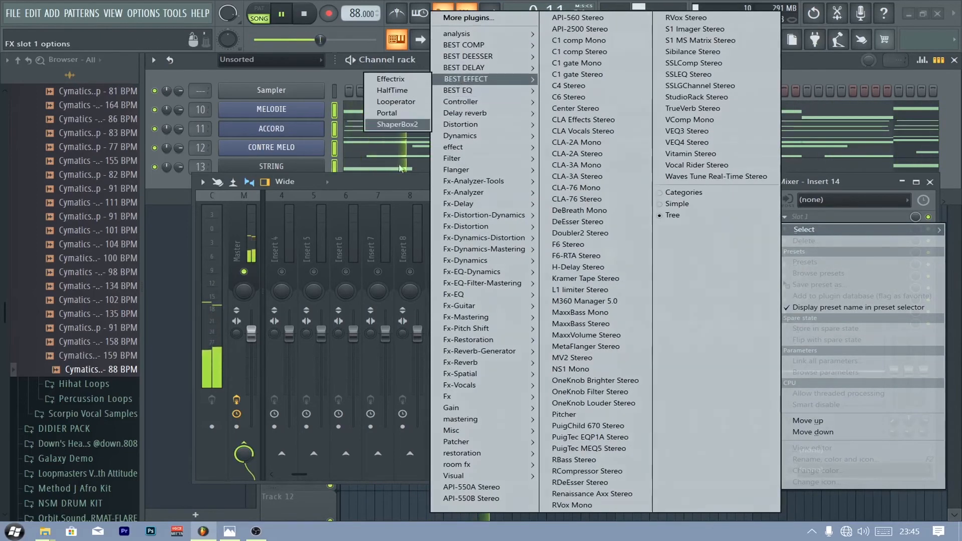
click(410, 185)
- Unmute the CONTRE MELO, ACCORD and STRING mixer tracks so they play together with MELODIE
click(539, 272)
click(507, 272)
click(570, 272)
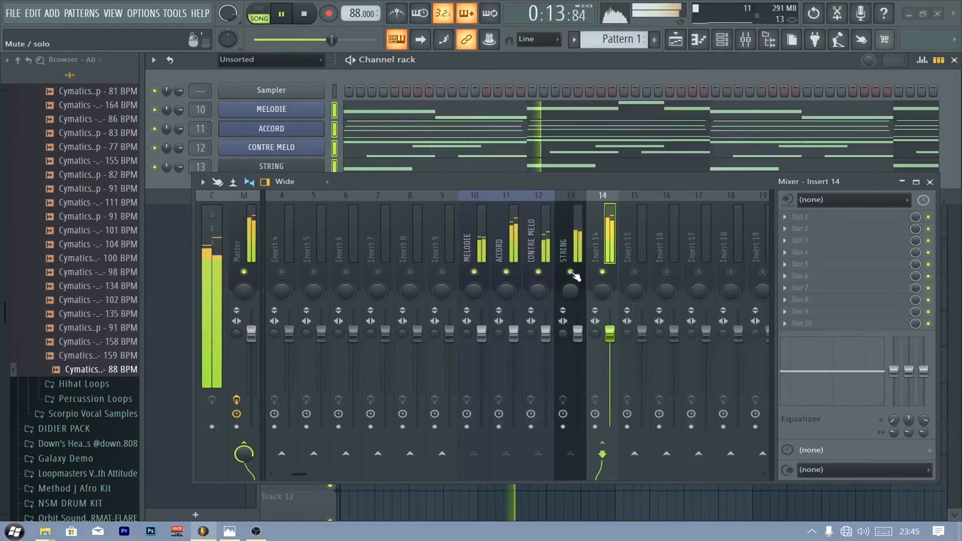
- Load the HalfTime effect in slot 1 of Insert 14 and arrange its window above the mixer
click(788, 221)
mouse_move(803, 229)
mouse_move(462, 80)
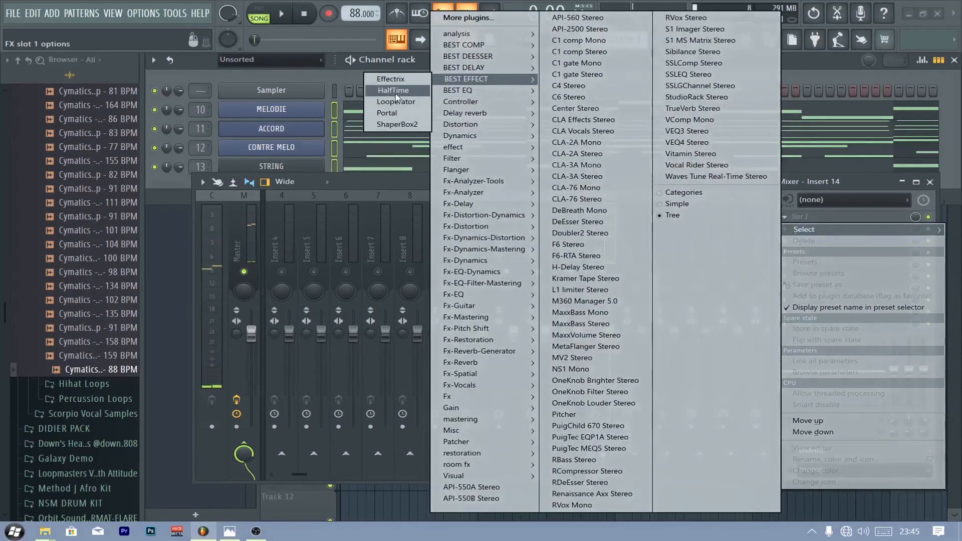
click(394, 91)
drag(444, 185, 452, 357)
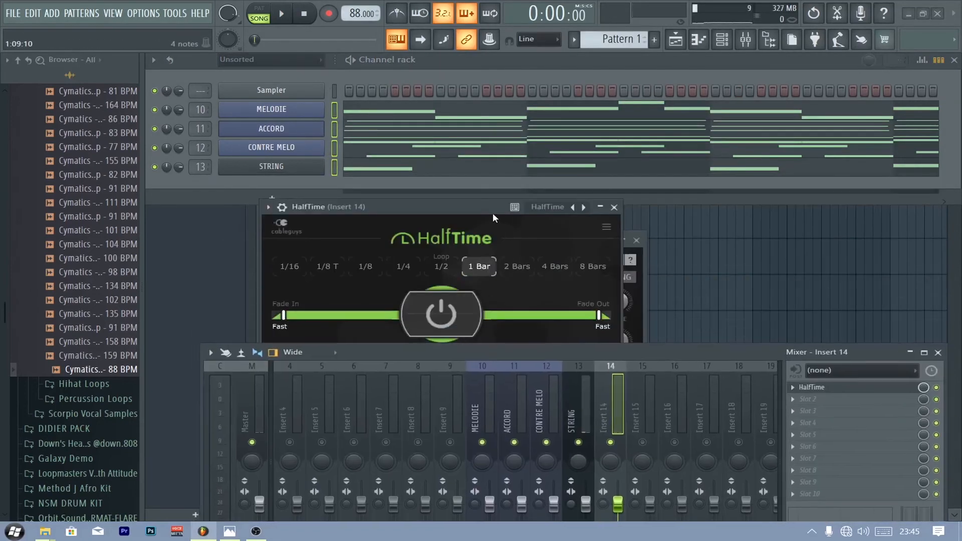
drag(492, 212, 510, 86)
- Audition HalfTime with a 1/2 loop, return the loop to 1 Bar, set the mix to 85% and close the effect window
key(space)
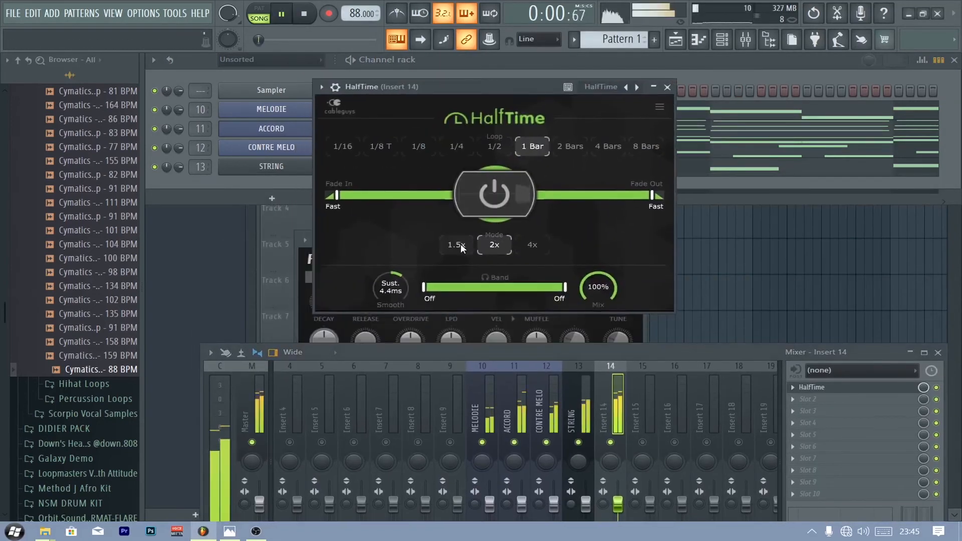
click(495, 147)
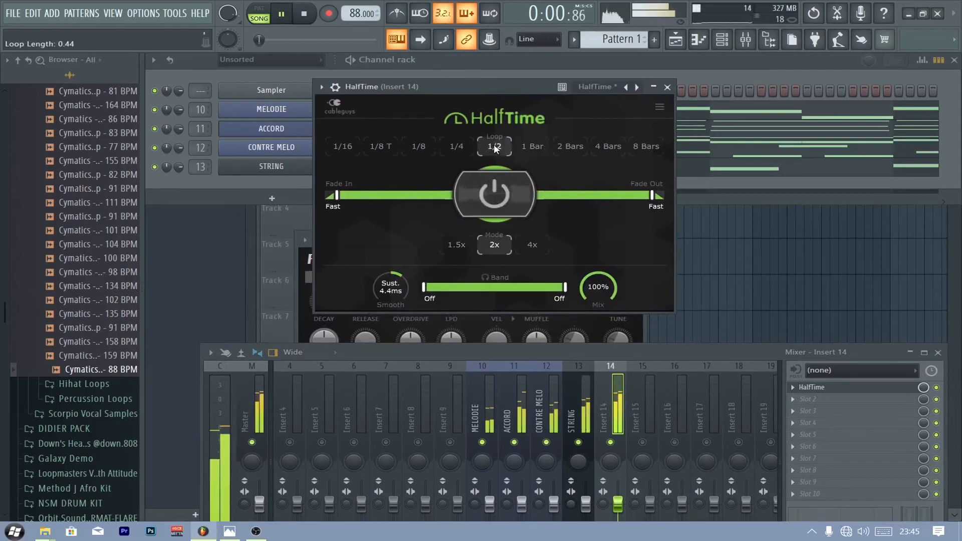
click(527, 146)
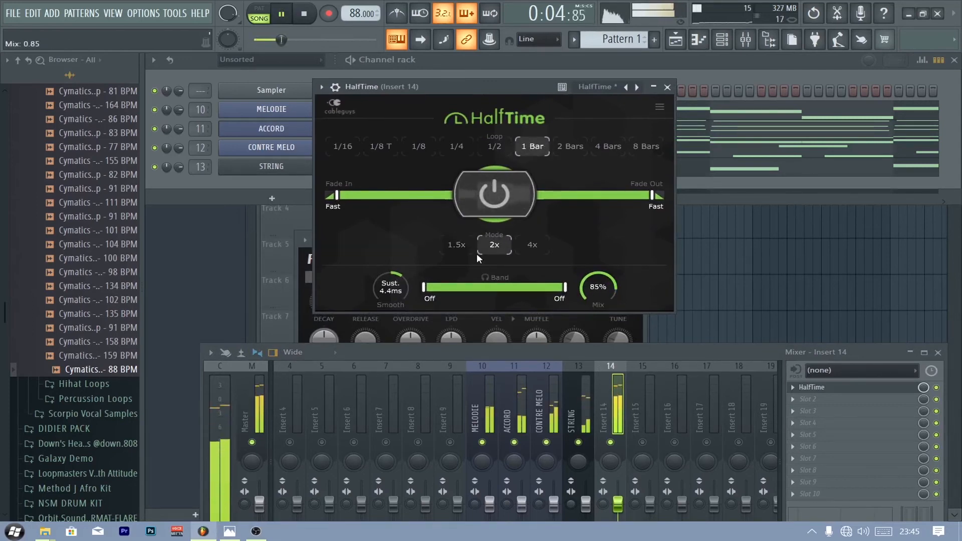
click(668, 87)
- Lower the MELODIE, ACCORD, CONTRE MELO and STRING mixer faders, bringing ACCORD lowest and MELODIE least, and select Insert 14
drag(576, 349, 582, 80)
click(489, 146)
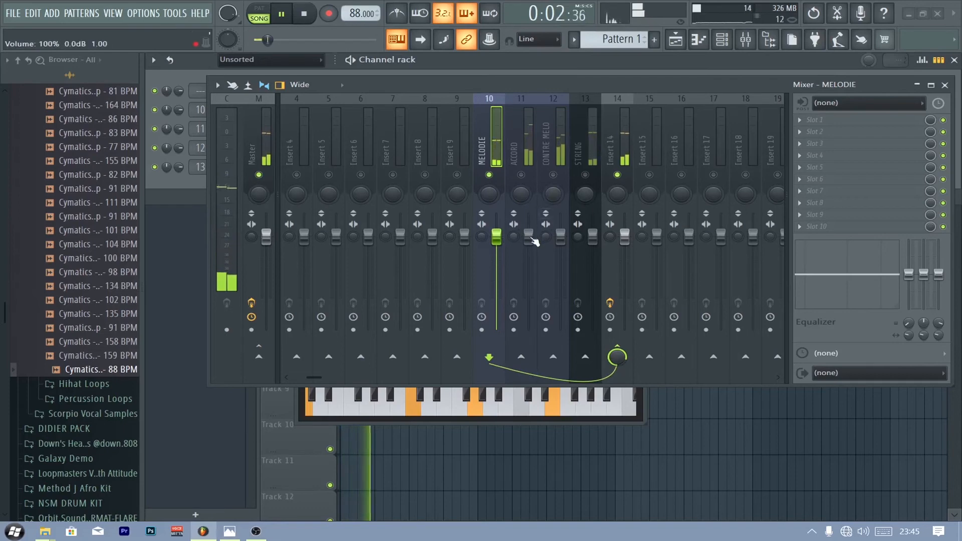
drag(528, 274, 528, 285)
drag(497, 236, 496, 255)
drag(529, 284, 529, 290)
drag(560, 234, 560, 275)
drag(592, 237, 593, 281)
click(616, 150)
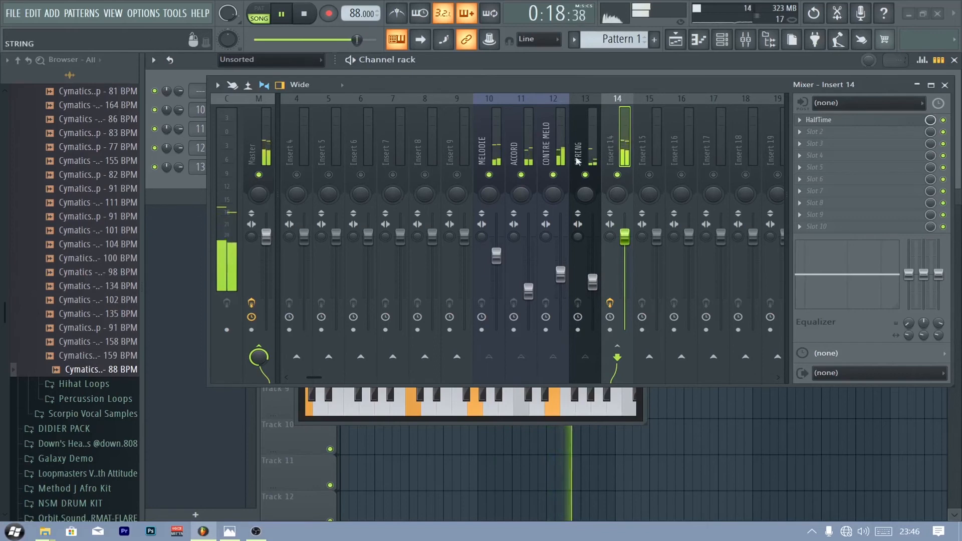
- Lower the Insert 3 mixer fader slightly below -6.8 dB and restart the song playback
scroll(370, 181, up, 3)
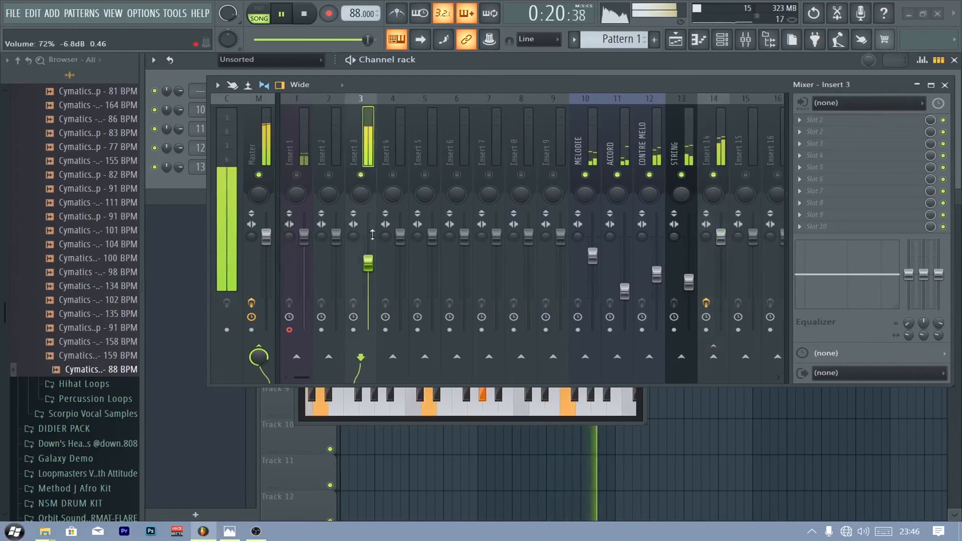
drag(368, 262, 368, 269)
key(space)
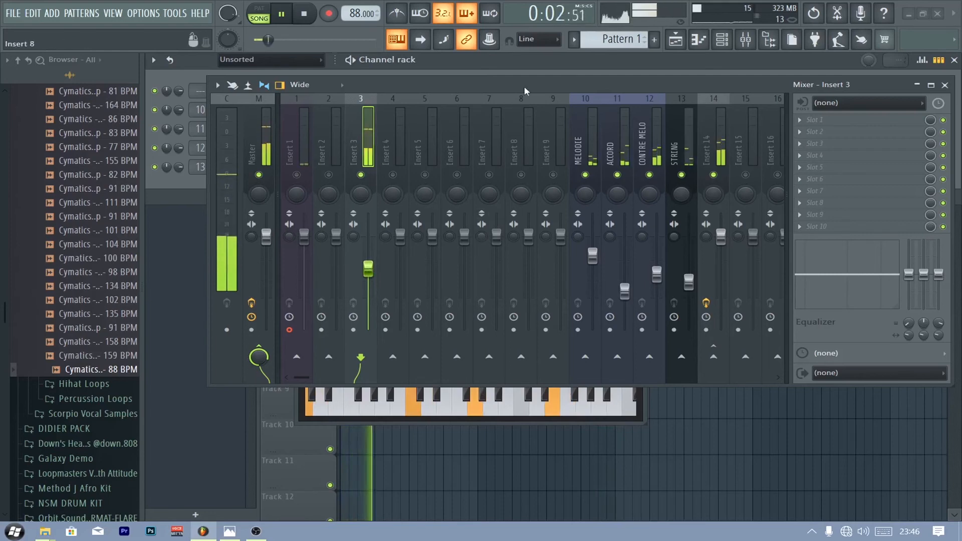
- Close the channel rack and the ACCORD FL Keys window, and place the mixer over the playlist
drag(524, 85, 452, 294)
click(955, 60)
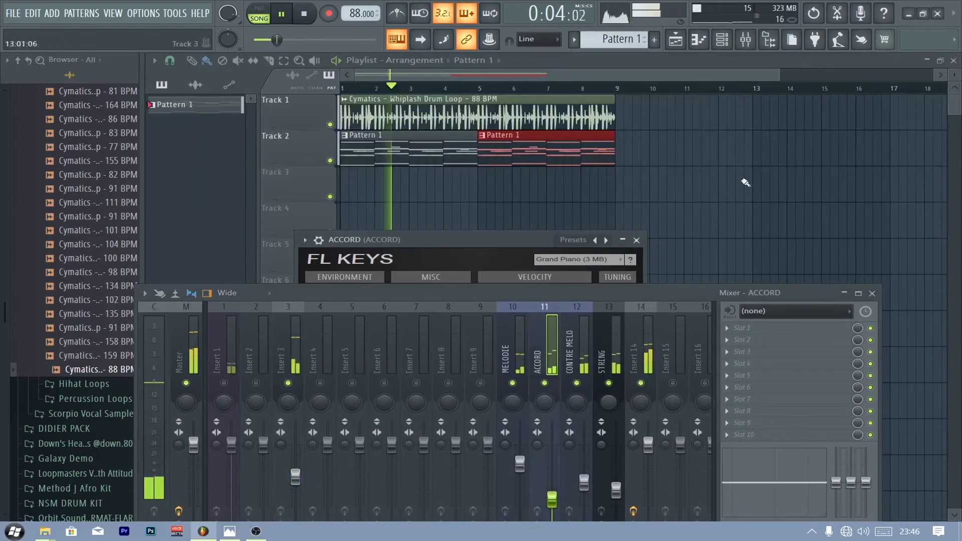
click(637, 240)
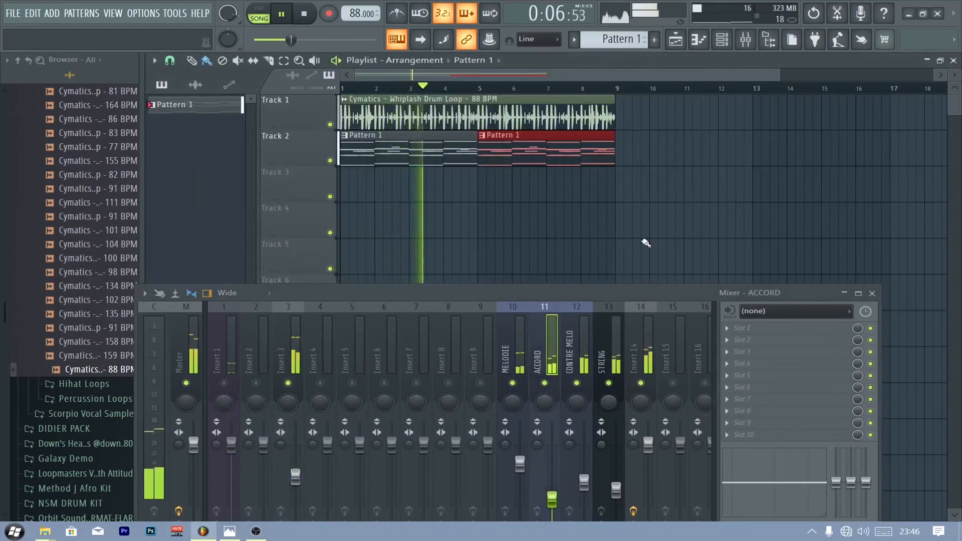
drag(606, 290, 661, 108)
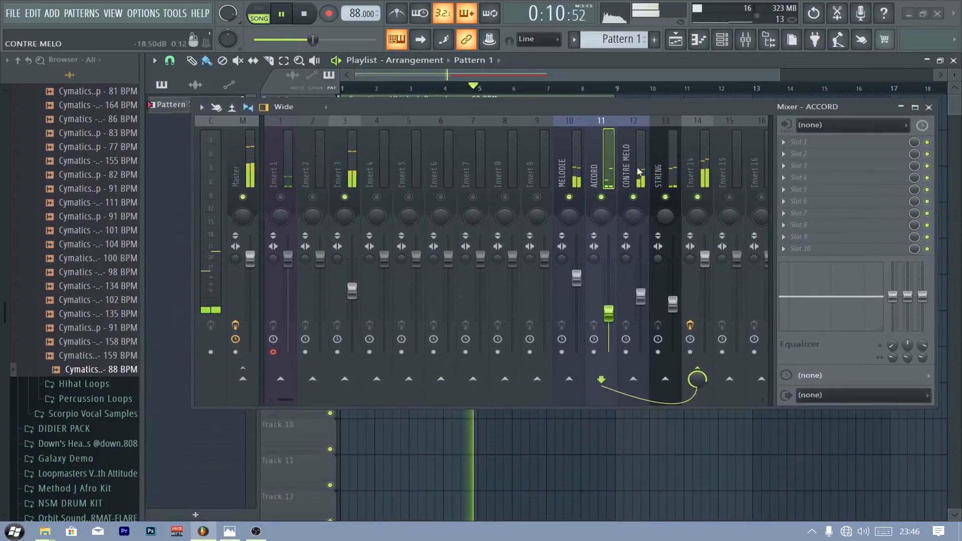
- Stop playback, solo the MELODIE mixer track feeding Insert 14, and reposition the mixer window
click(698, 165)
key(space)
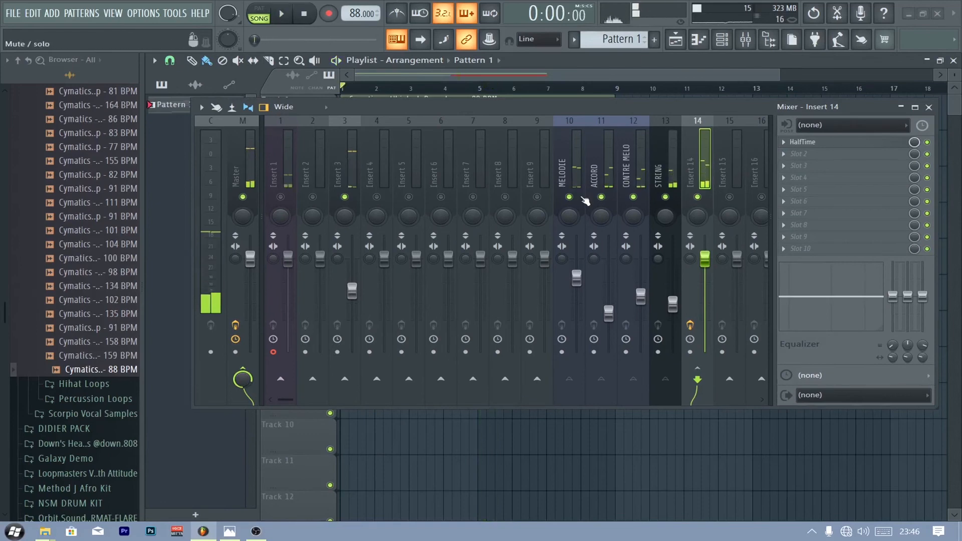
click(573, 181)
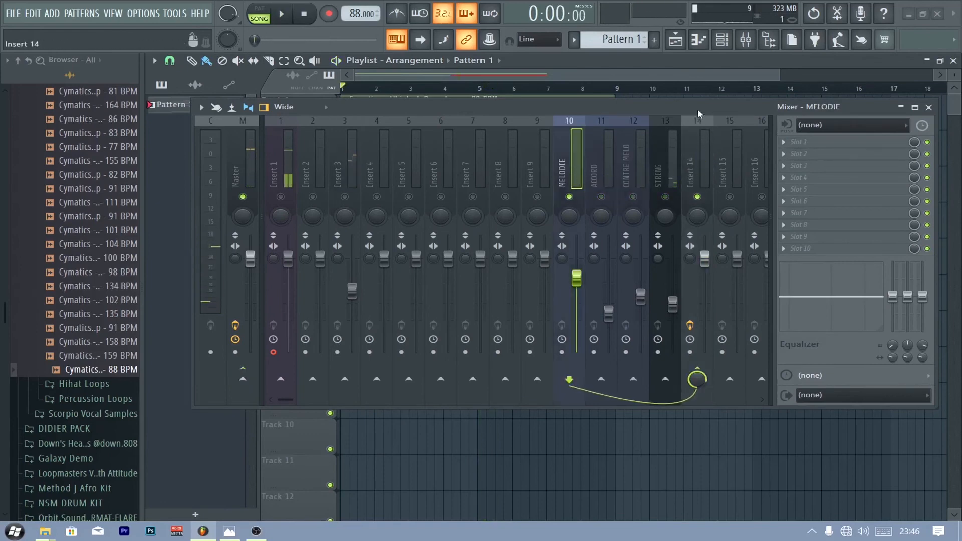
drag(698, 109, 653, 182)
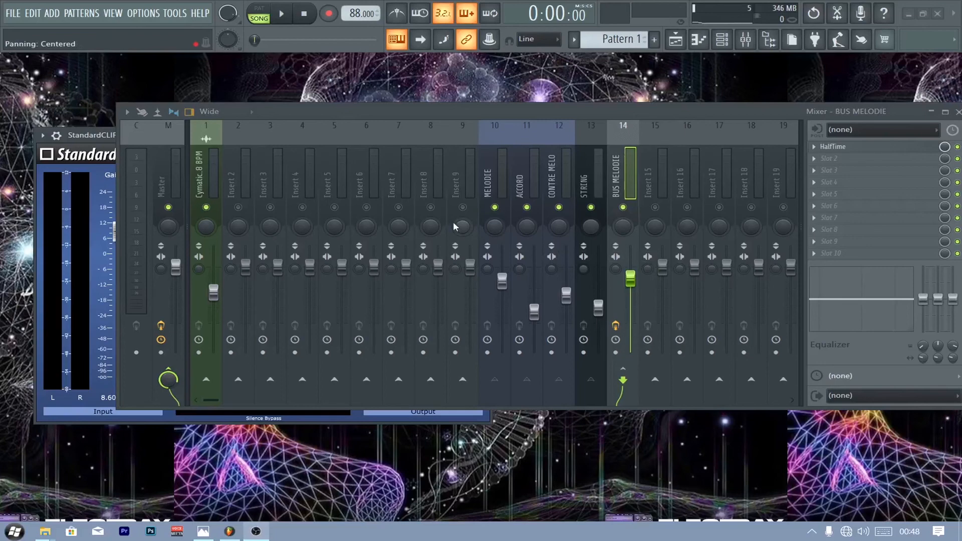
- Select the Master track and narrow the mixer so it sits beside the StandardCLIP window
drag(464, 117, 385, 200)
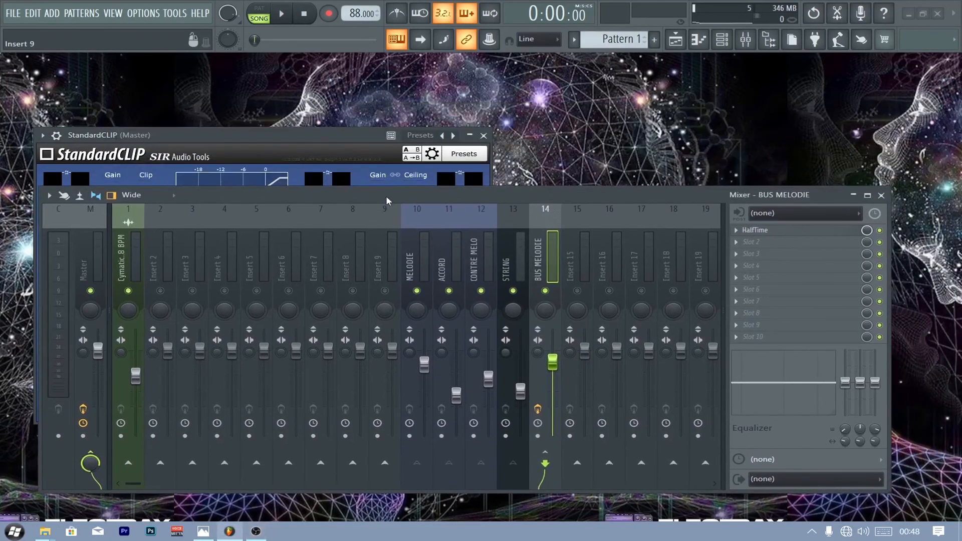
drag(386, 198, 421, 171)
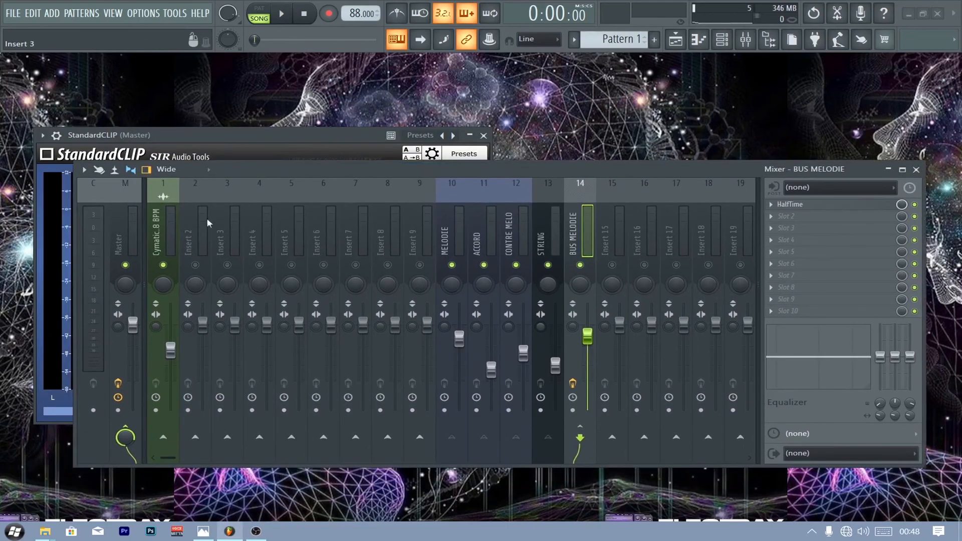
click(119, 222)
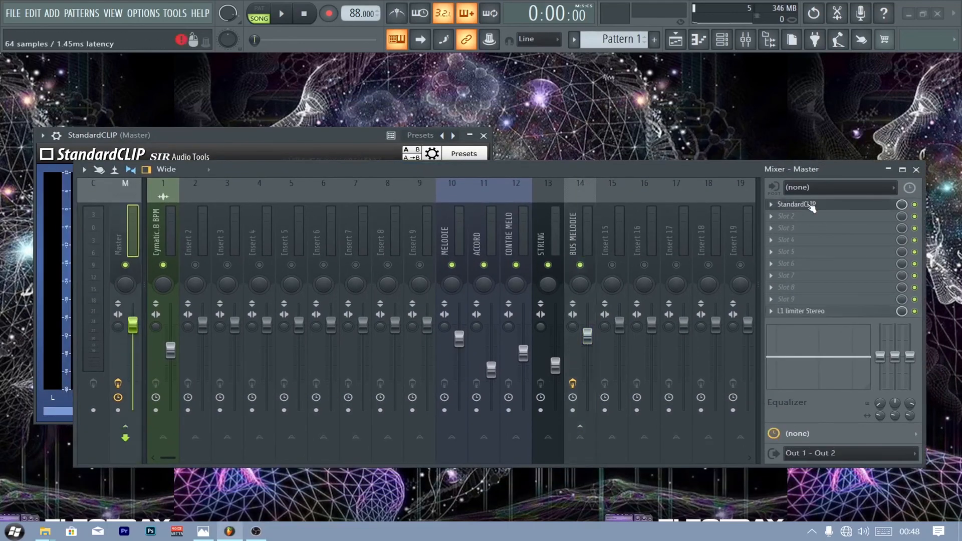
drag(74, 163, 492, 117)
- Add Fruity Soft Clipper to slot 2 of the Master track, close its window and disable the effect
click(789, 178)
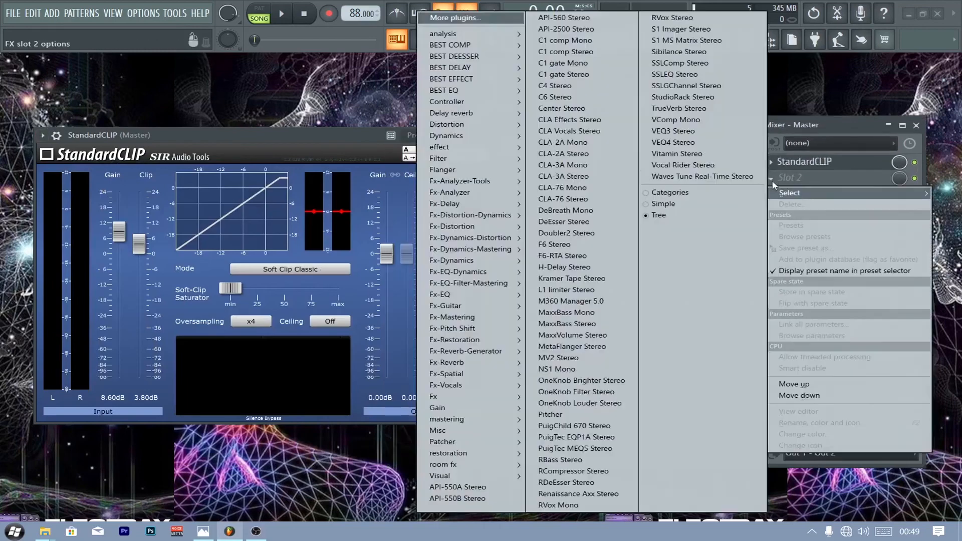
mouse_move(448, 135)
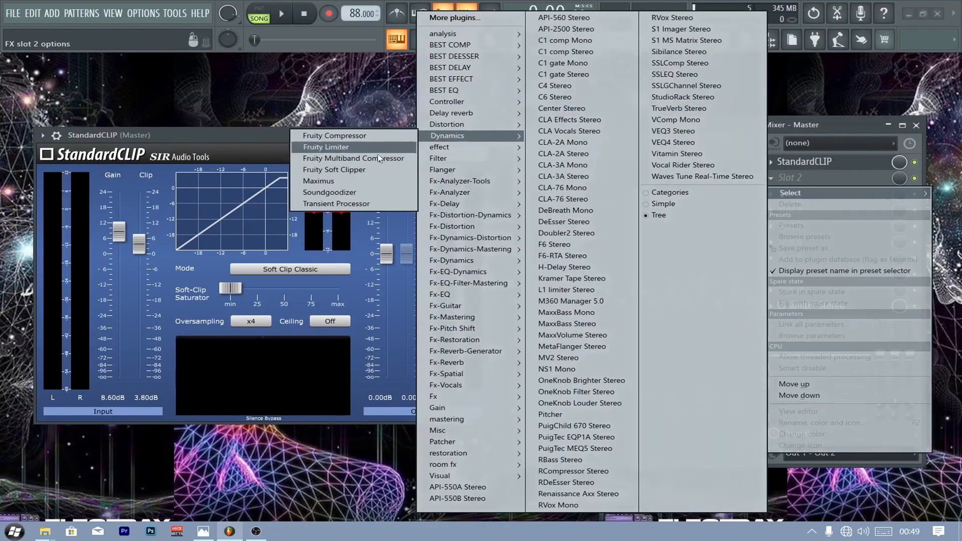
click(360, 171)
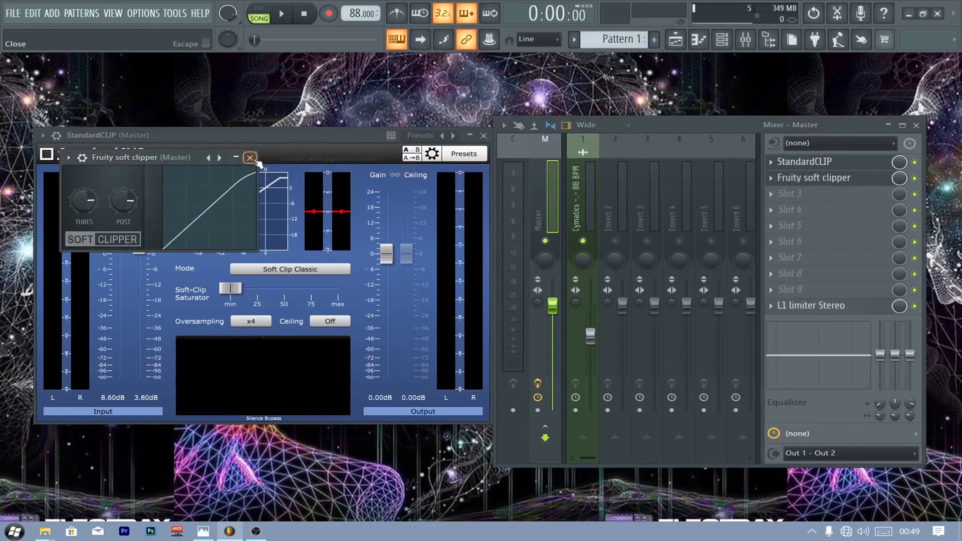
click(250, 157)
click(914, 179)
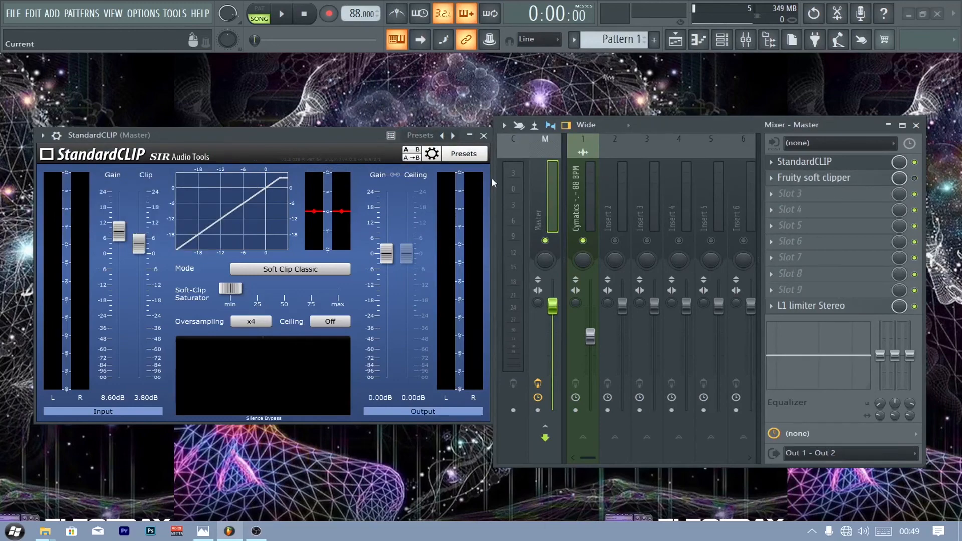
- Widen the mixer and review the effect slots of the melodic tracks, the Cymatics drum loop track and BUS MELODIE
drag(495, 172, 90, 173)
click(472, 205)
click(507, 203)
click(569, 203)
click(591, 199)
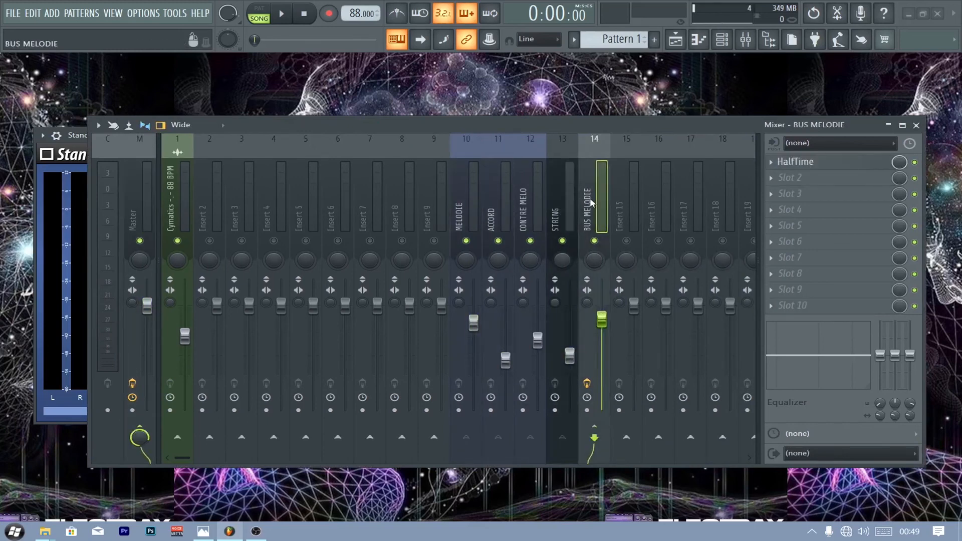
click(177, 188)
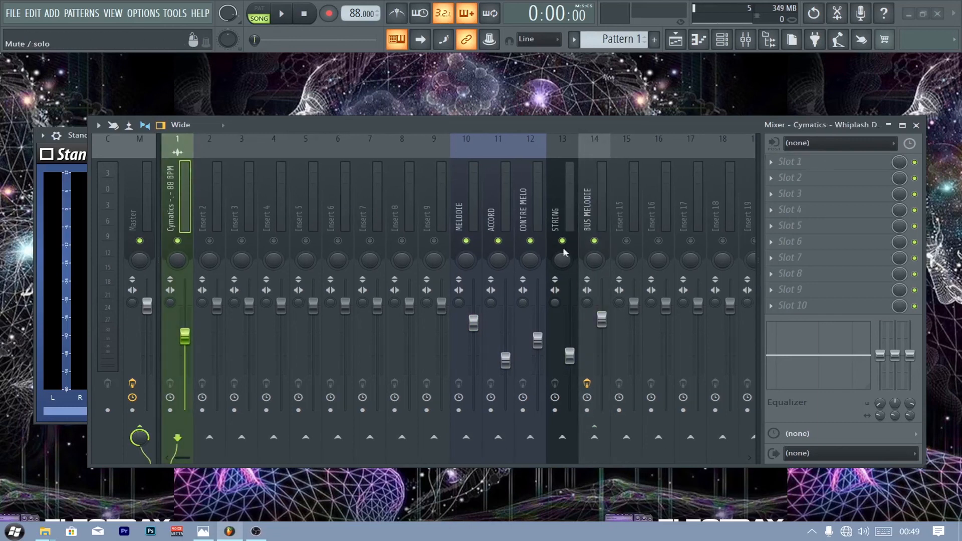
click(601, 211)
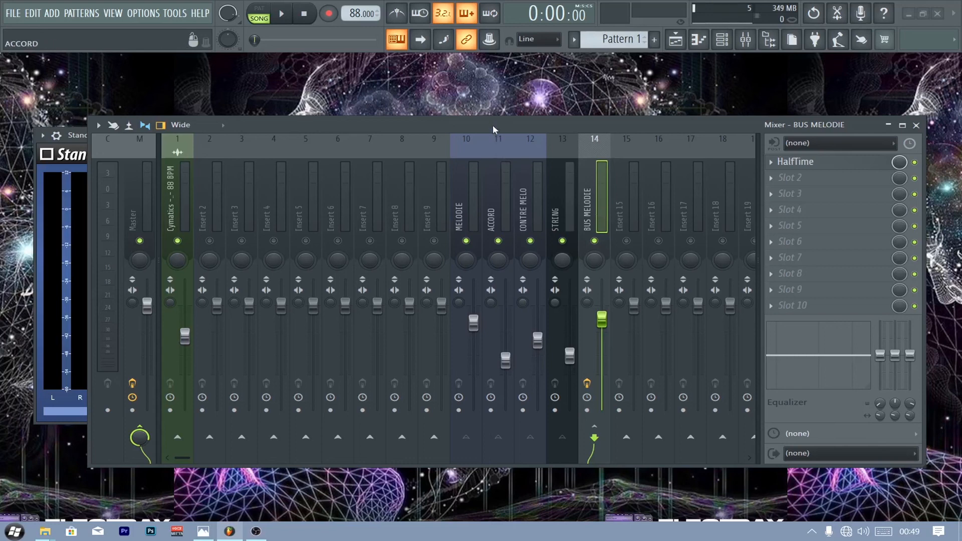
- Play the song, close the mixer and move StandardCLIP clear to examine the Master's clipping meters
drag(492, 125, 510, 158)
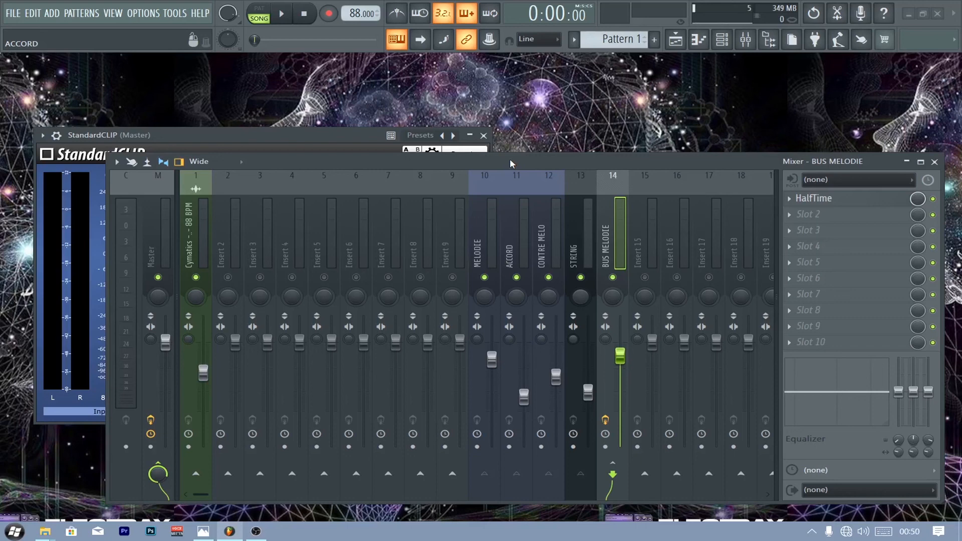
key(space)
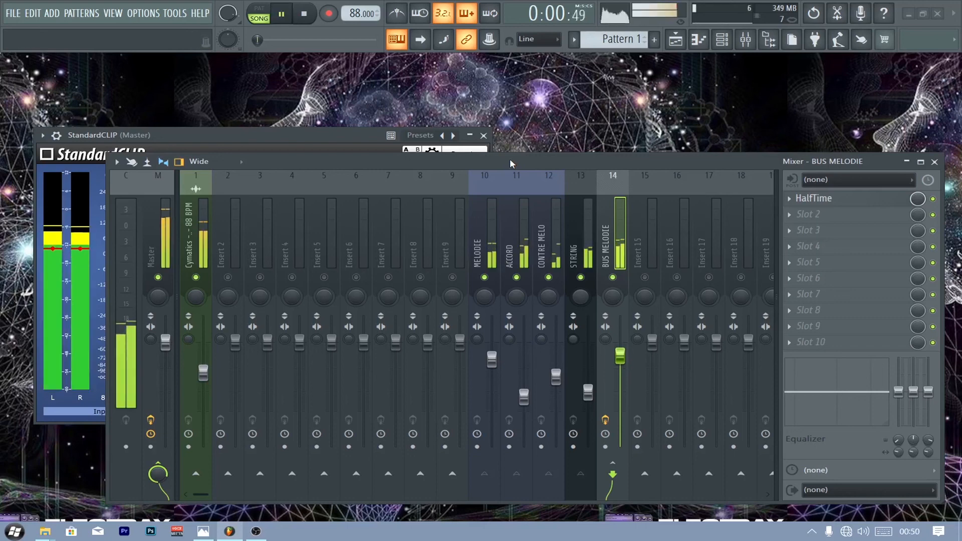
click(935, 162)
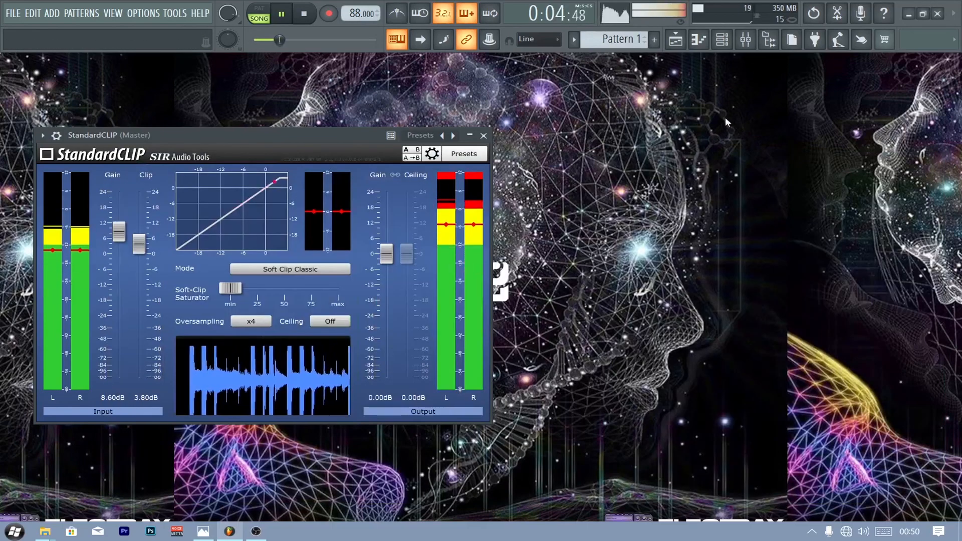
drag(333, 135, 457, 114)
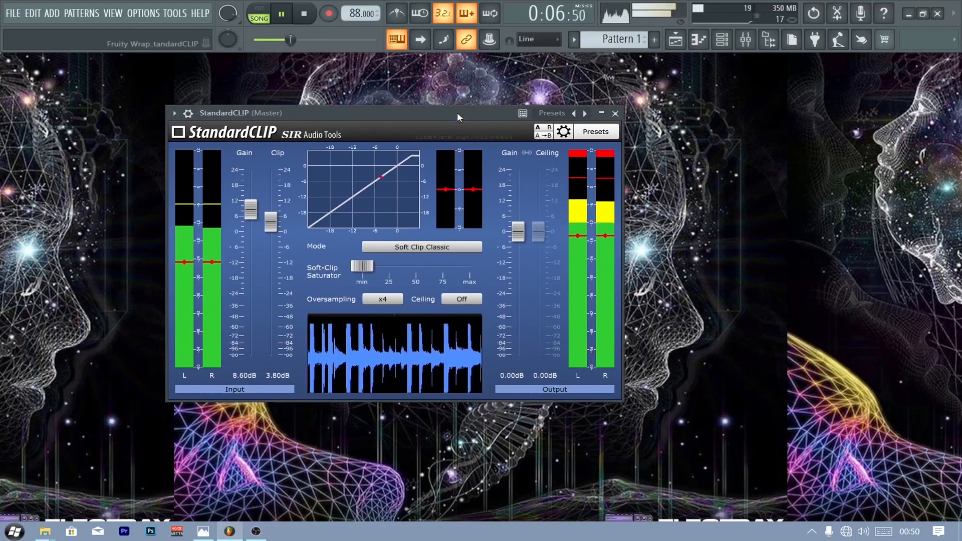